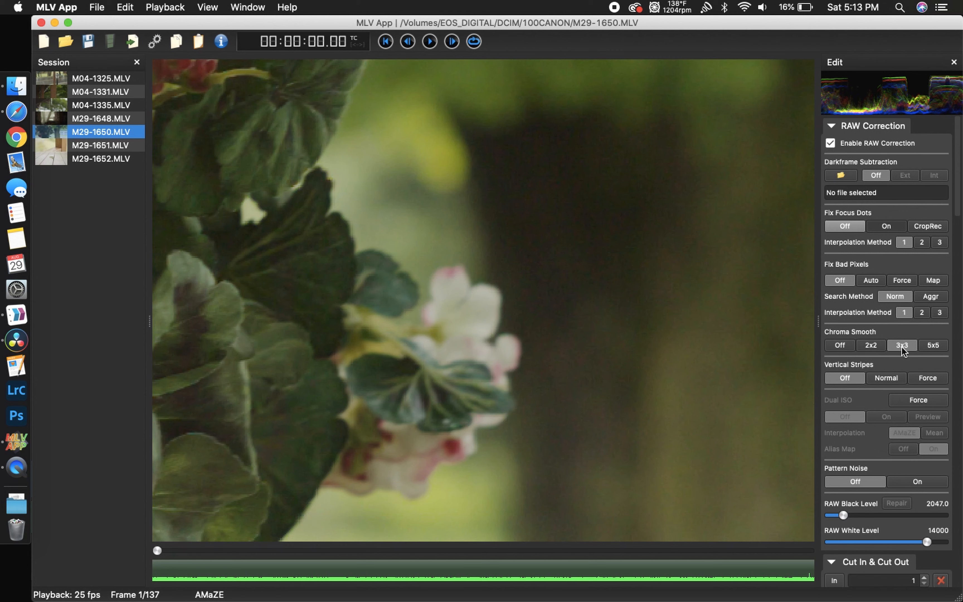
Set the processing gamut of clip M29-1650.MLV to Alexa Wide Gamut RGB
double_click(648, 334)
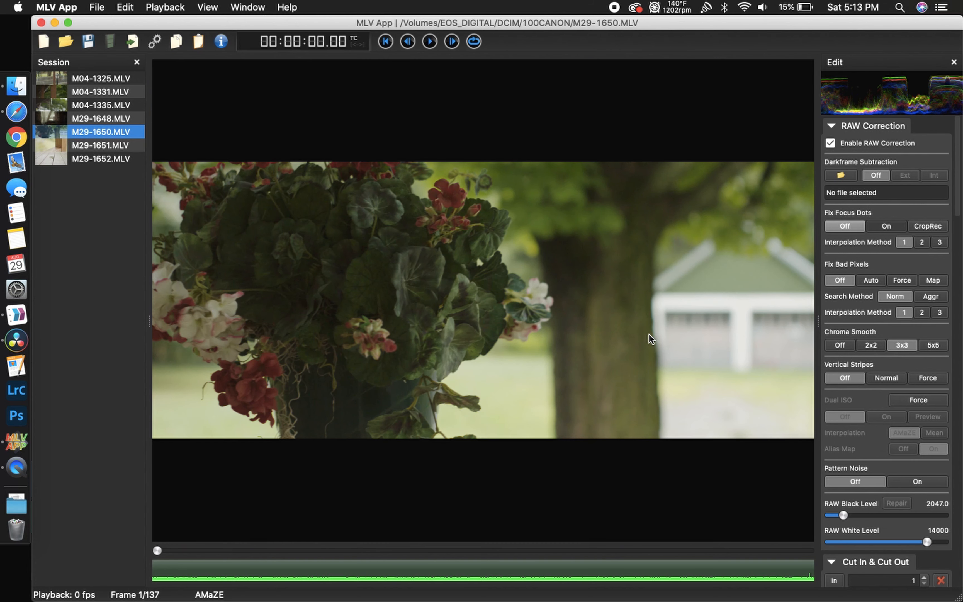
scroll(903, 413, down, 20)
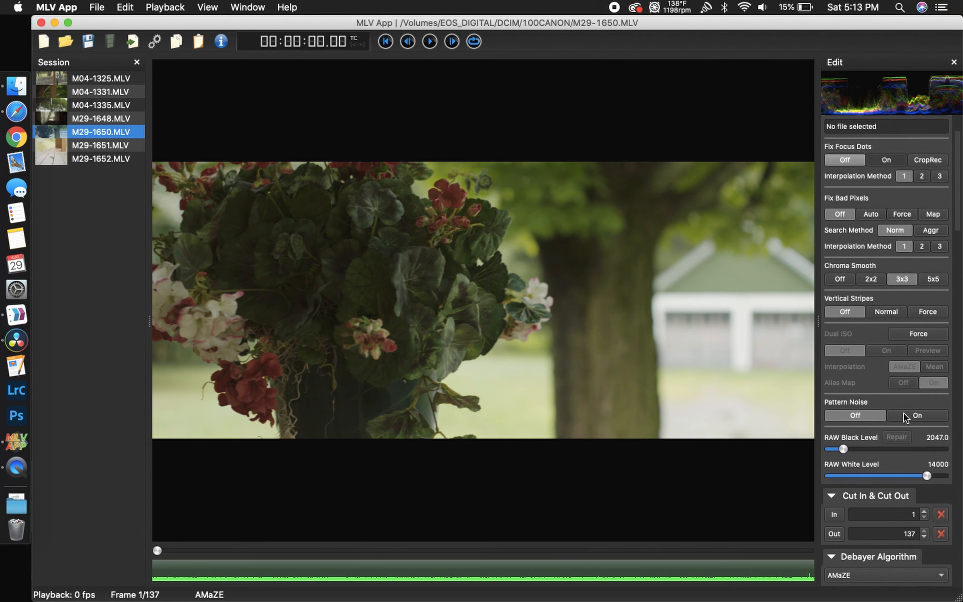
scroll(903, 413, down, 1)
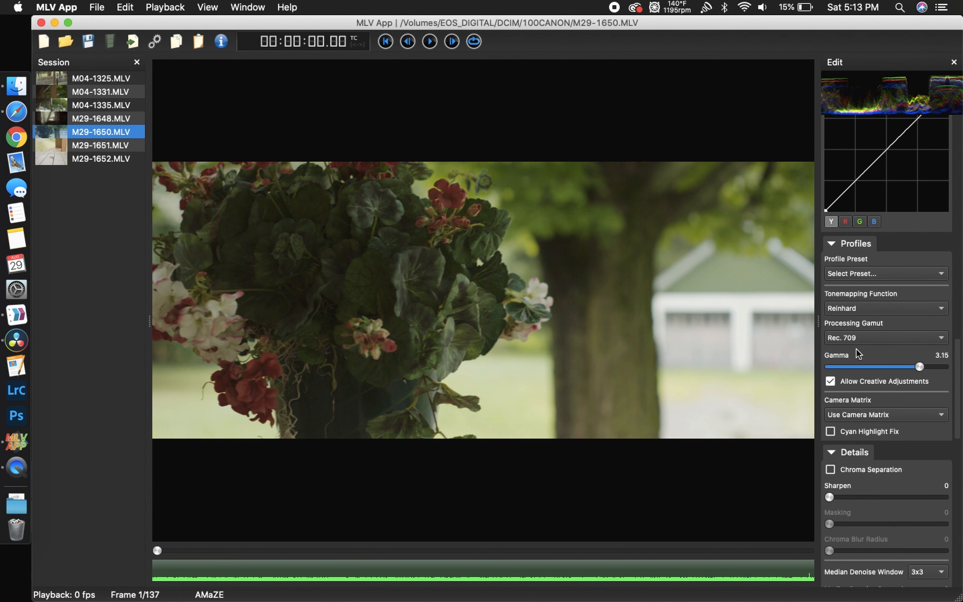
click(882, 337)
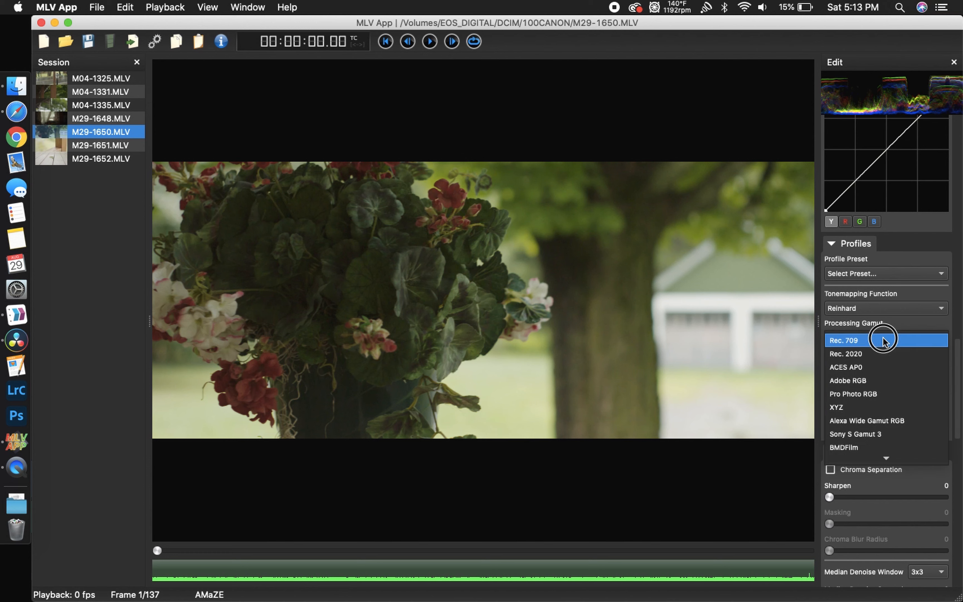
click(875, 421)
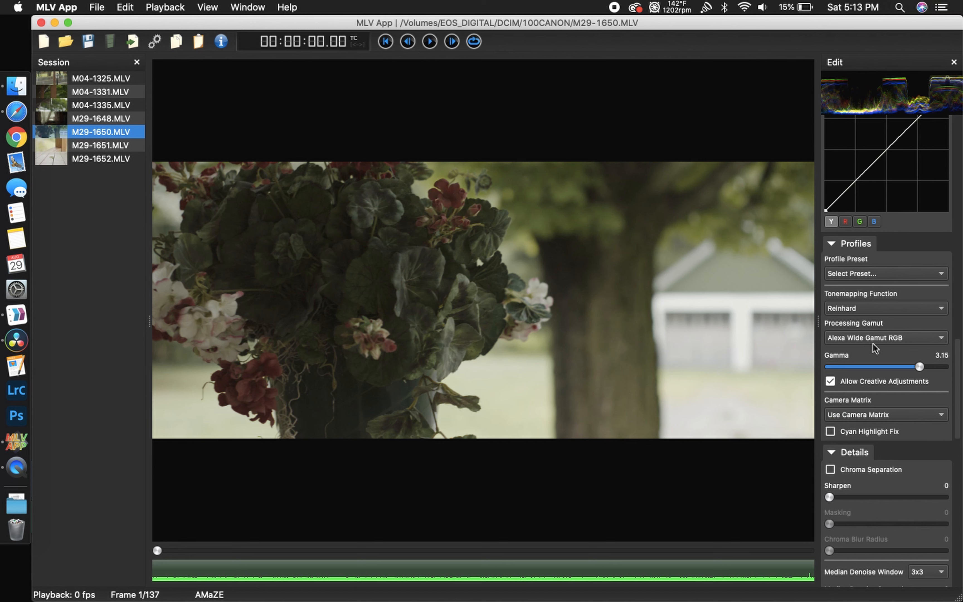
Check the clip's histogram, switch back to the colour waveform and enlarge the scope for closer inspection
scroll(872, 343, up, 6)
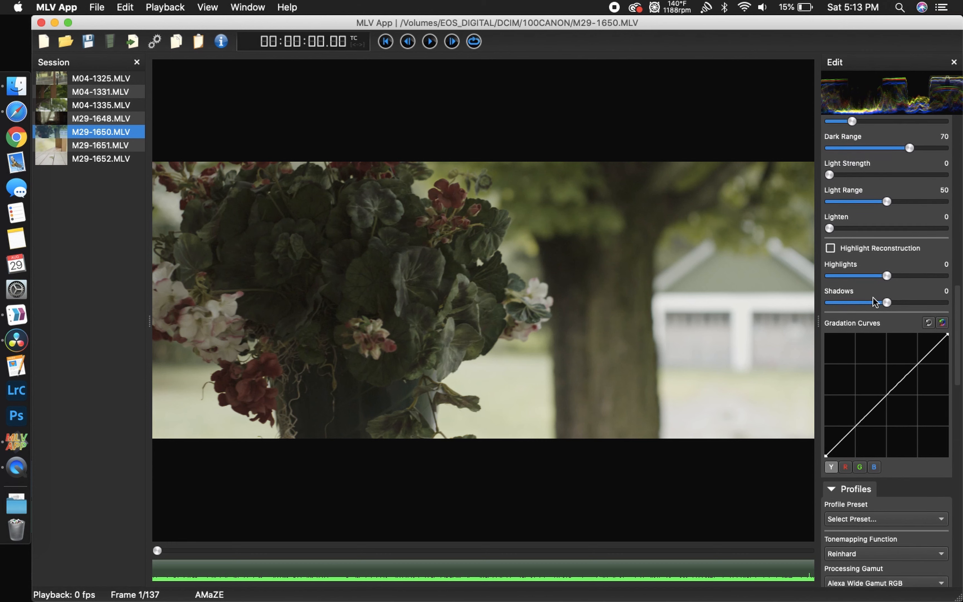
click(891, 103)
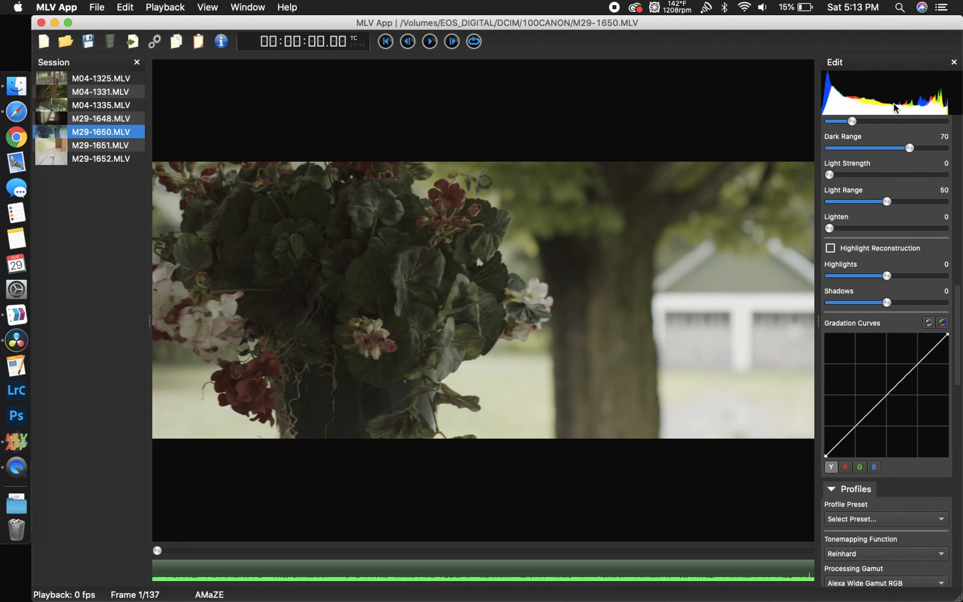
click(883, 94)
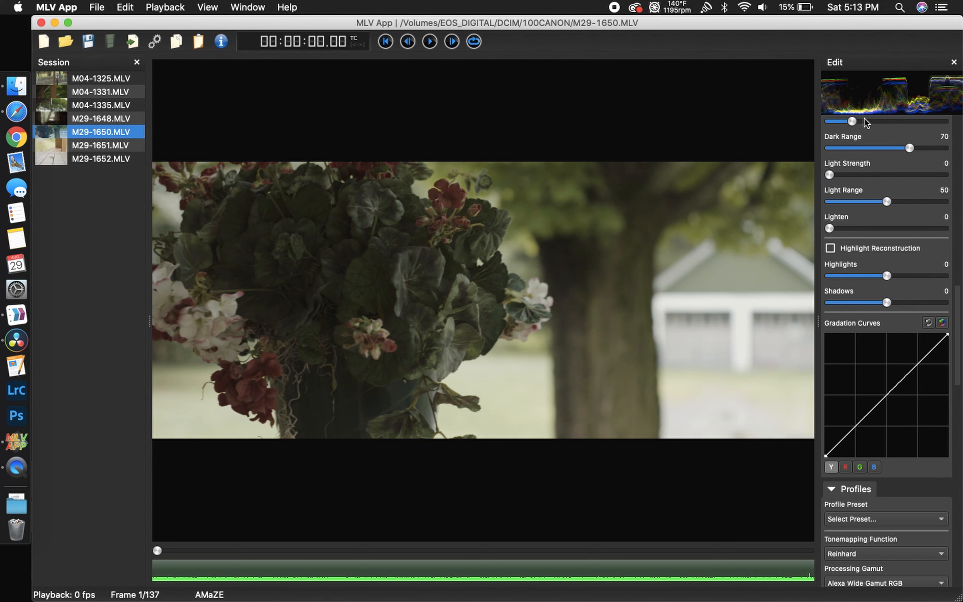
drag(819, 321, 627, 346)
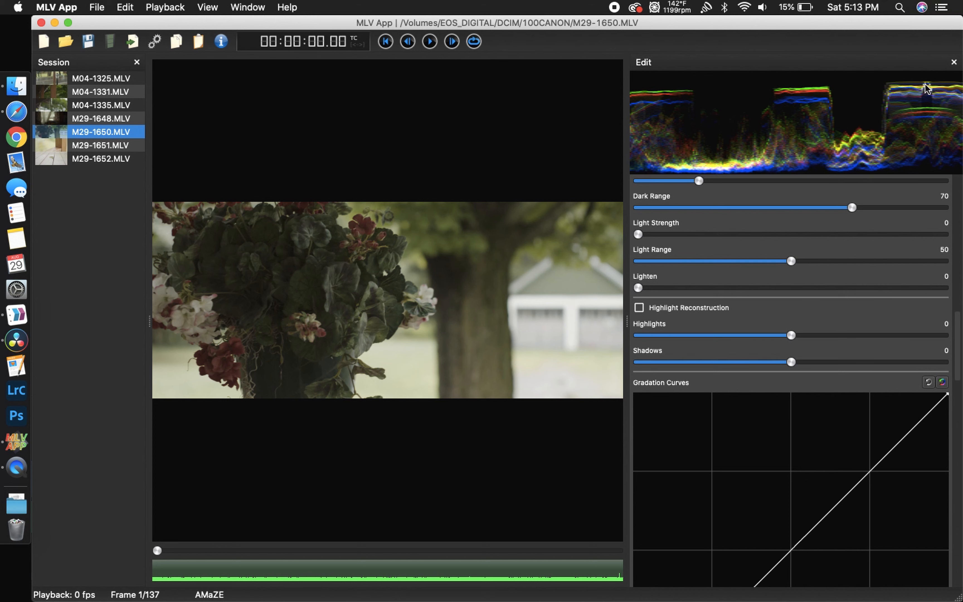
Enable Highlight Reconstruction in the clip's processing settings
scroll(836, 223, up, 15)
scroll(812, 268, down, 8)
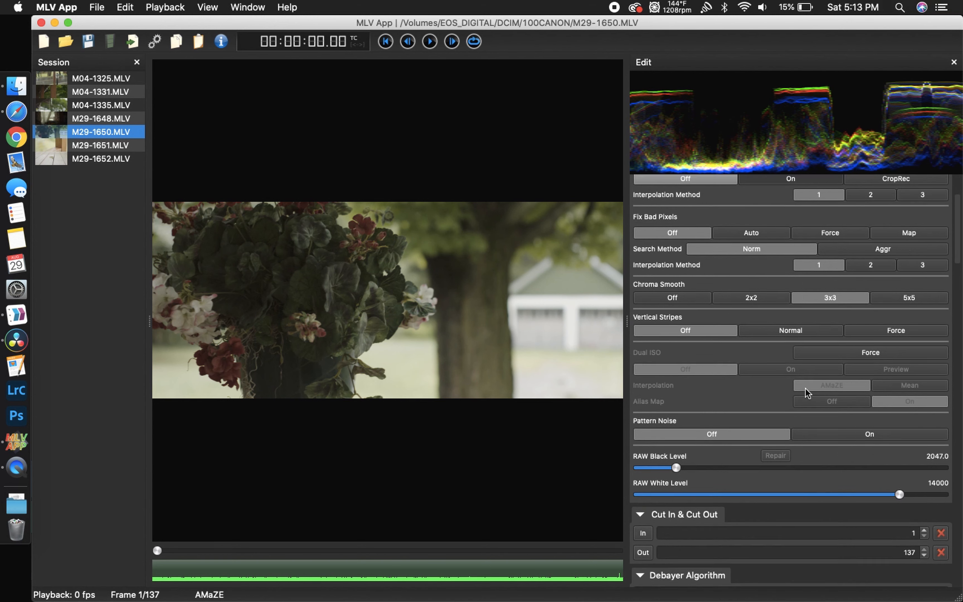
scroll(805, 388, down, 6)
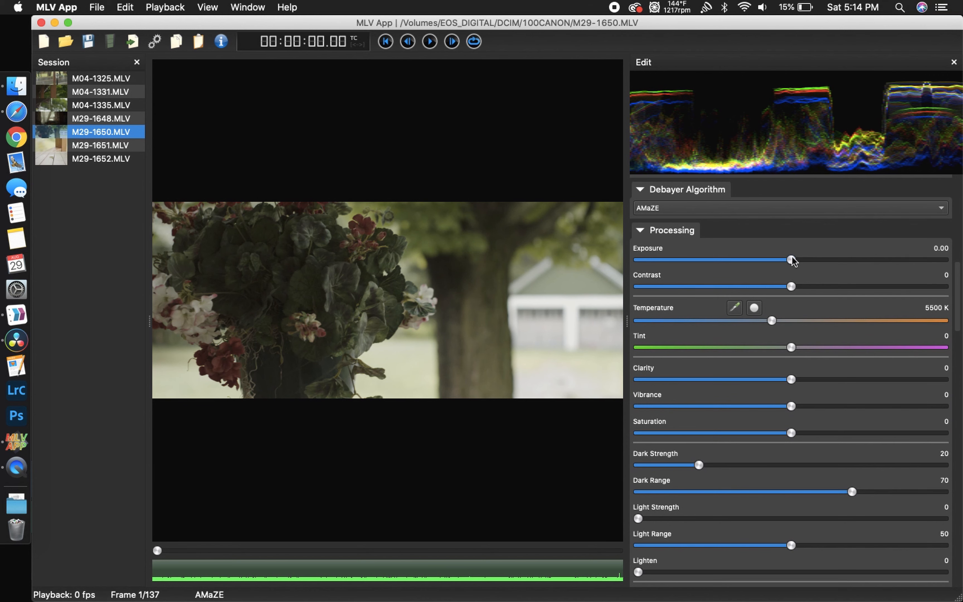
scroll(829, 386, down, 10)
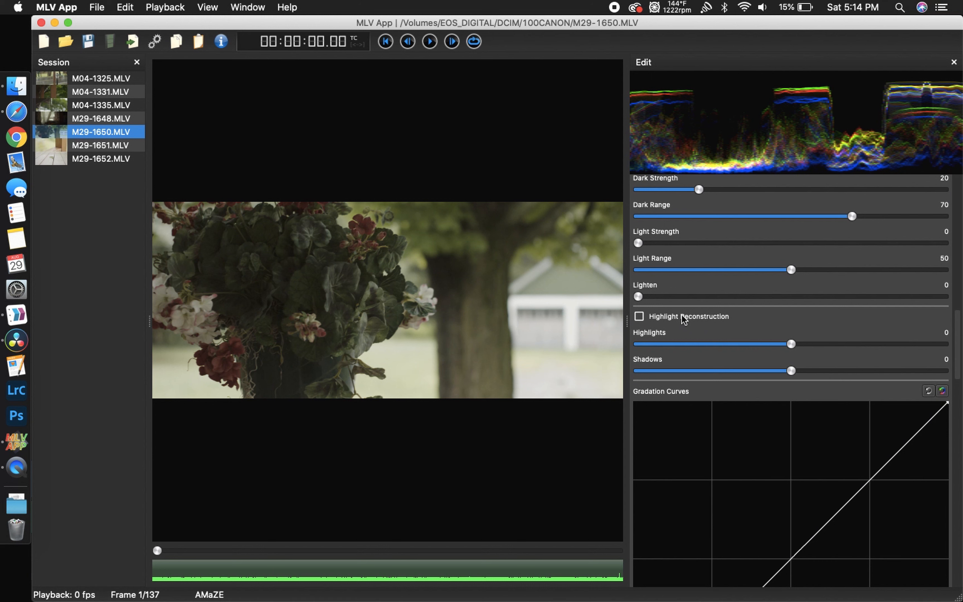
click(682, 315)
scroll(750, 245, up, 1)
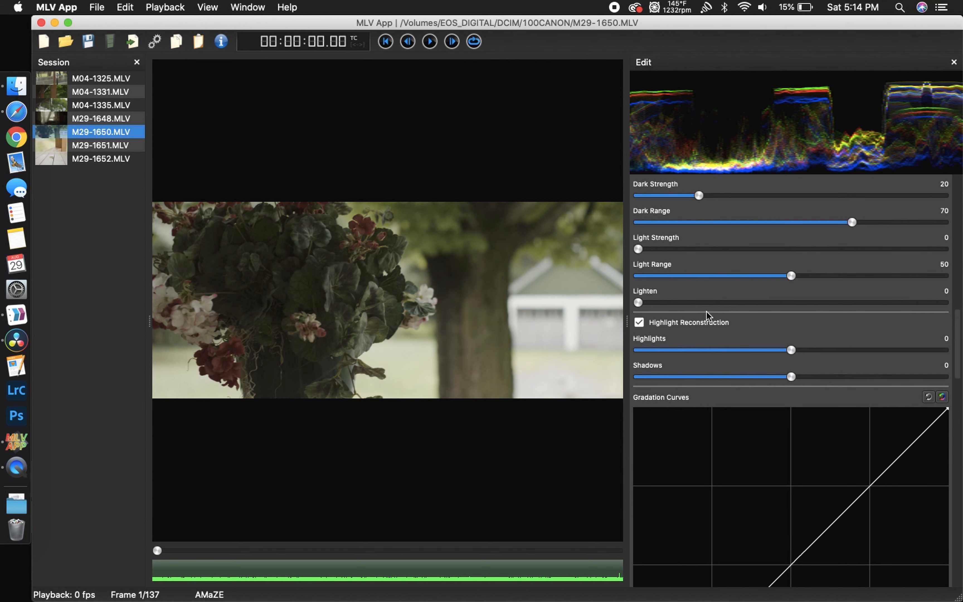
Lower the clip's exposure to -1.72, using the waveform to judge the highlights on the white building
scroll(835, 311, up, 10)
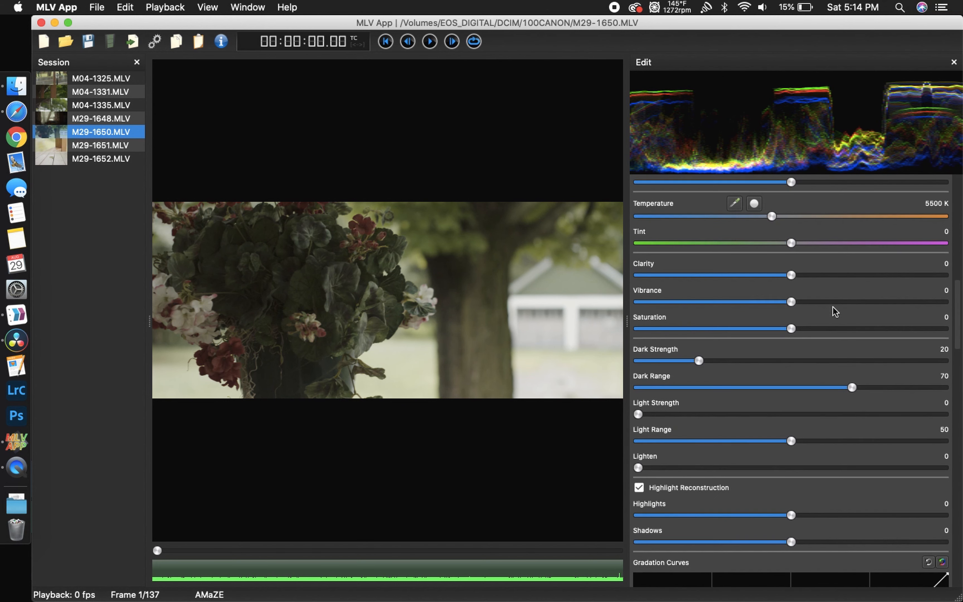
drag(788, 234, 721, 235)
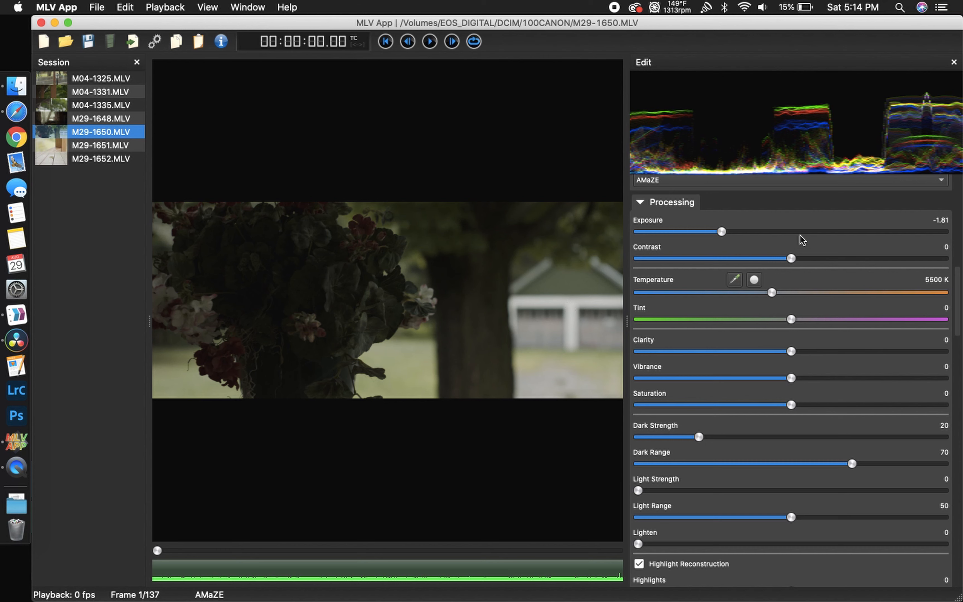
double_click(736, 231)
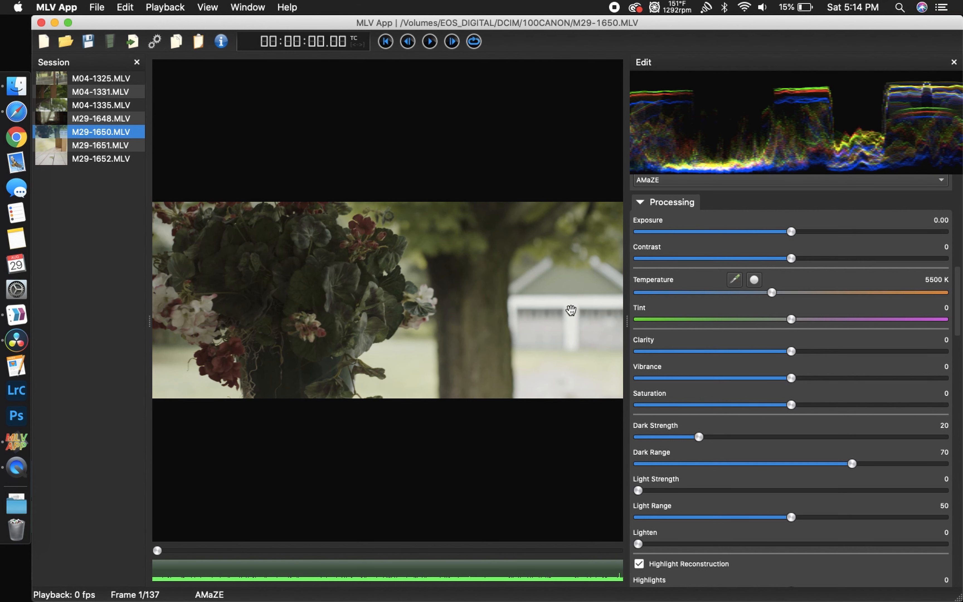
drag(791, 232, 725, 235)
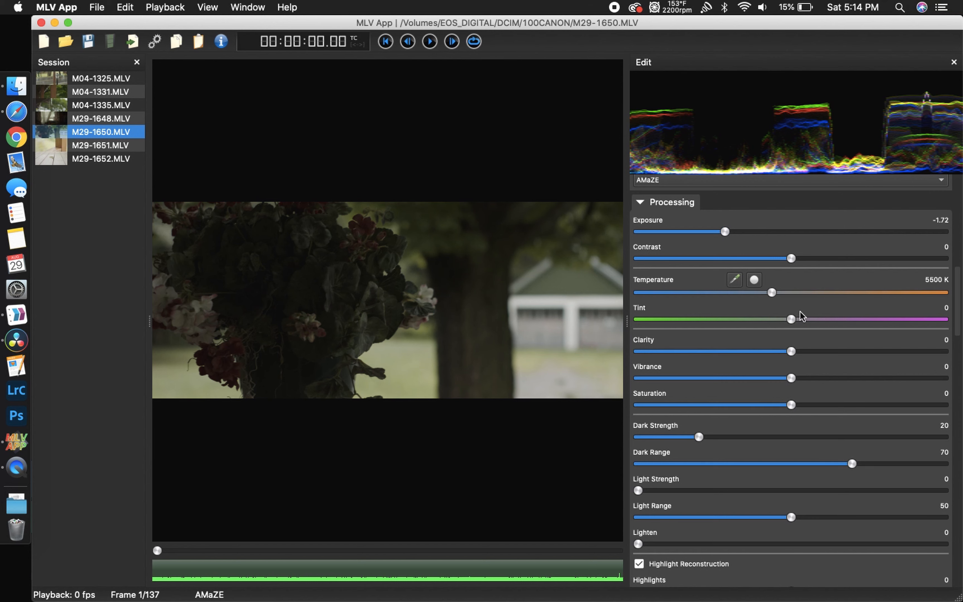
Reduce Dark Strength to 7 and check the shadows on an enlarged waveform
drag(627, 323, 954, 279)
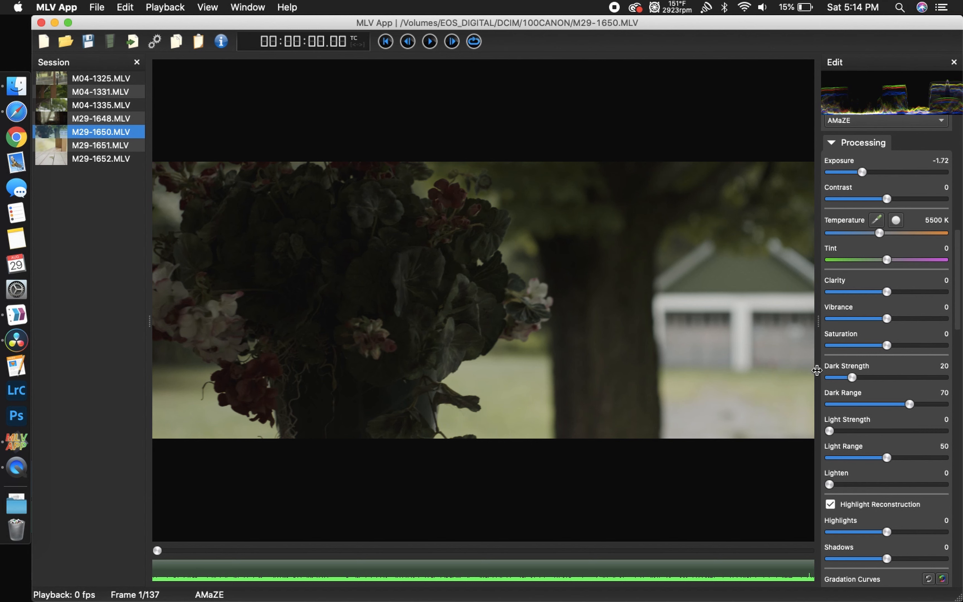
drag(854, 377, 837, 377)
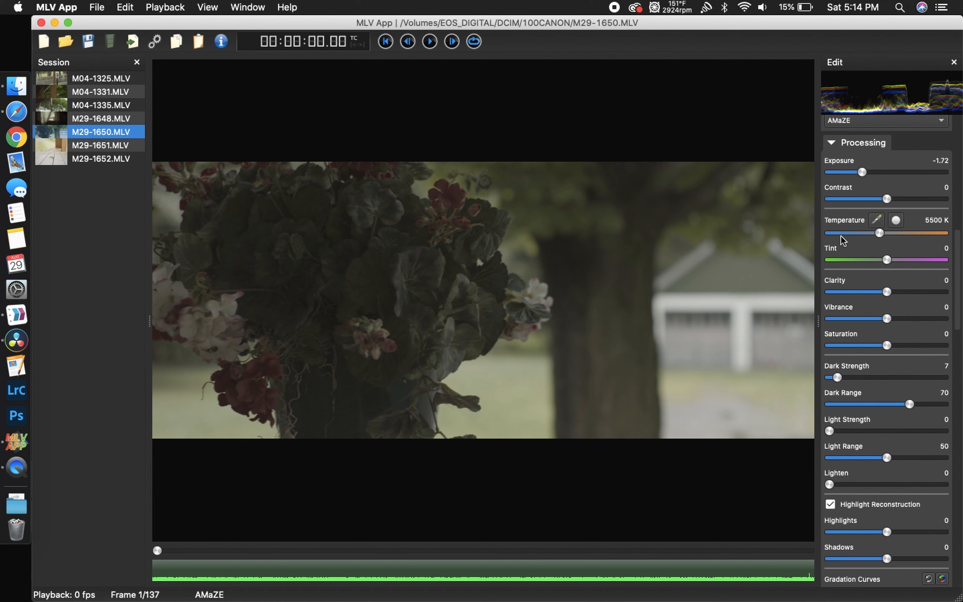
drag(815, 310, 523, 373)
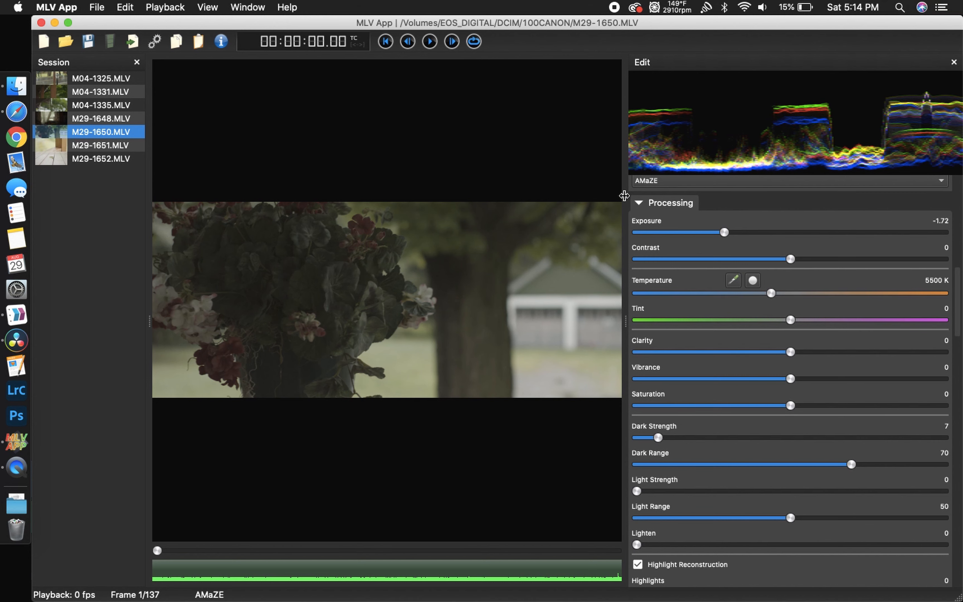
drag(626, 218, 960, 236)
Raise Light Strength to 42 and check the highlights on an enlarged waveform
scroll(891, 376, down, 2)
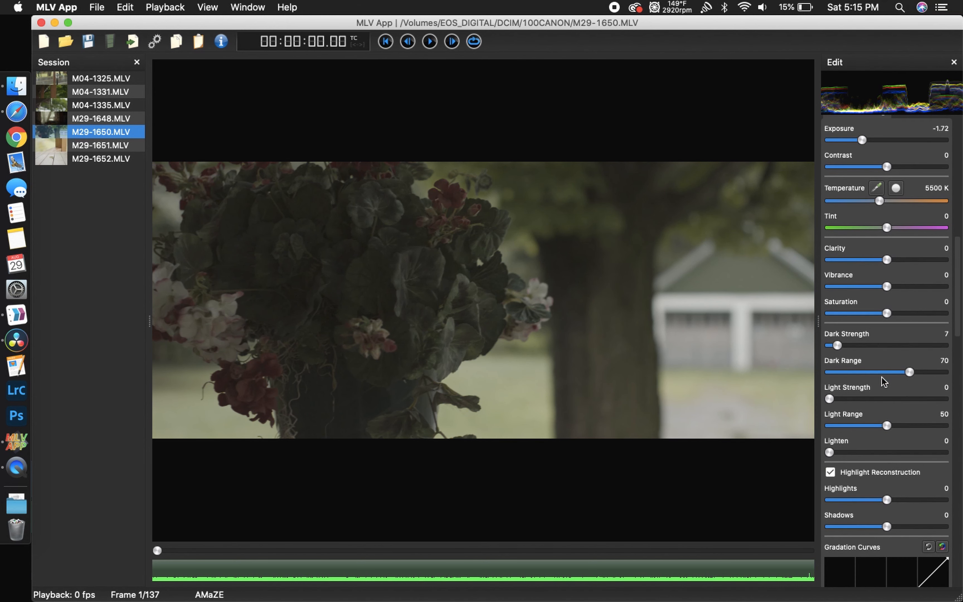
drag(829, 398, 879, 397)
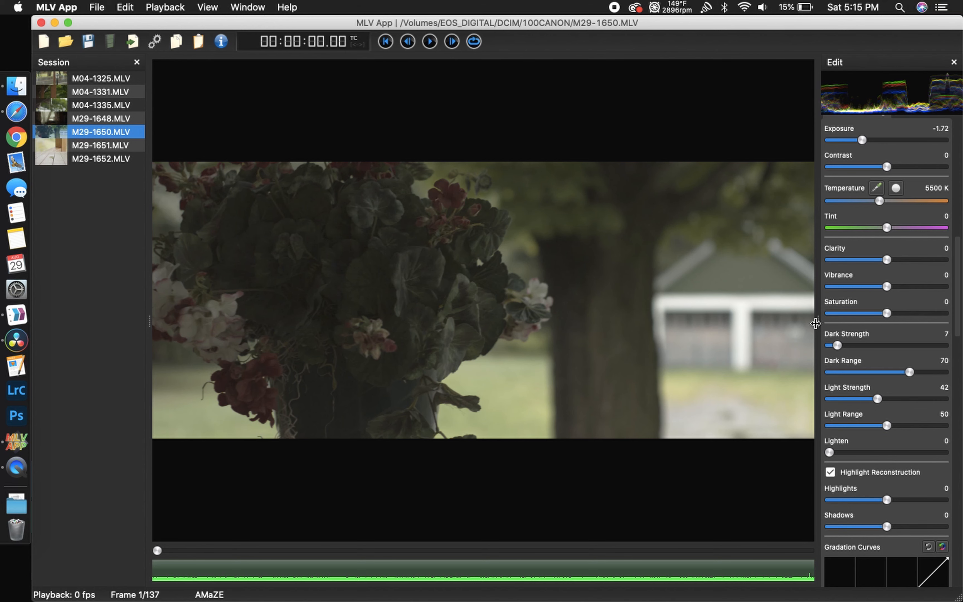
drag(818, 321, 549, 328)
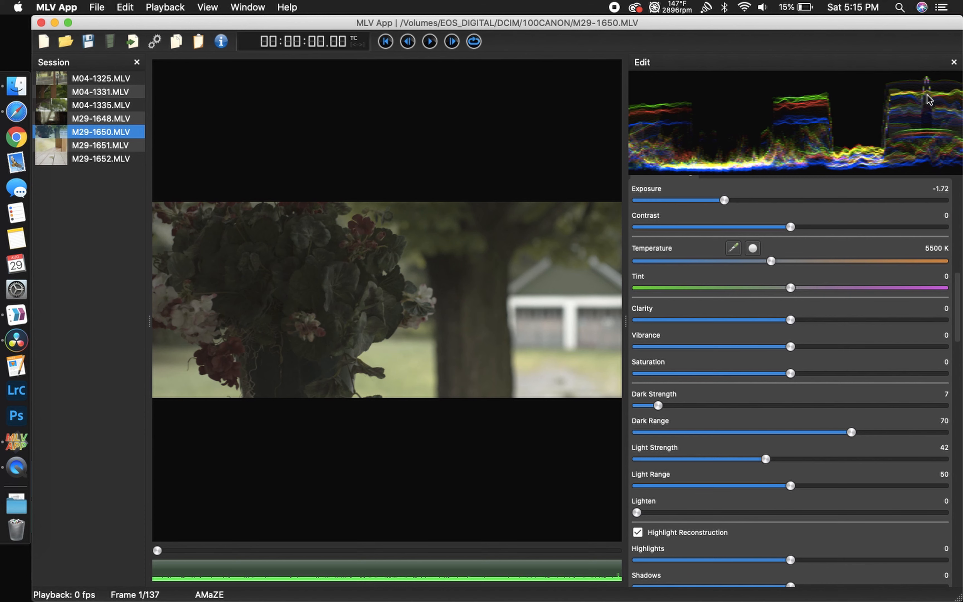
drag(625, 320, 960, 314)
Set the clip's Shadows to -9
scroll(872, 418, down, 10)
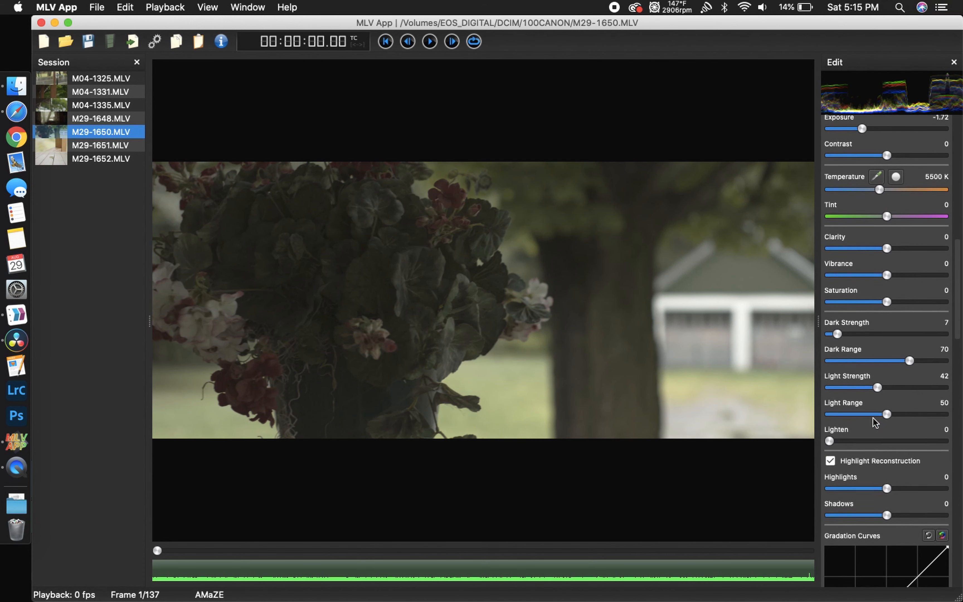
scroll(872, 418, down, 10)
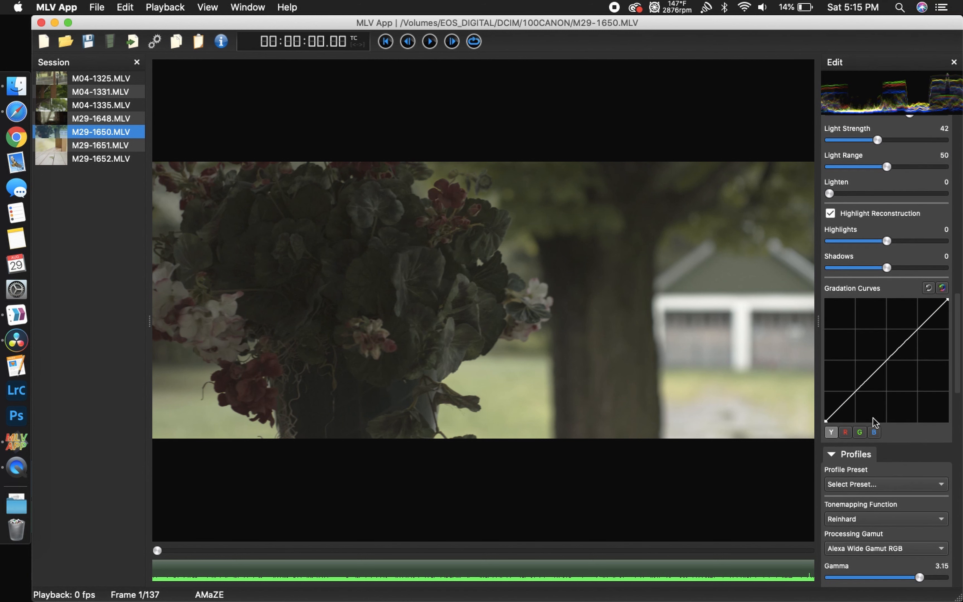
scroll(872, 418, up, 10)
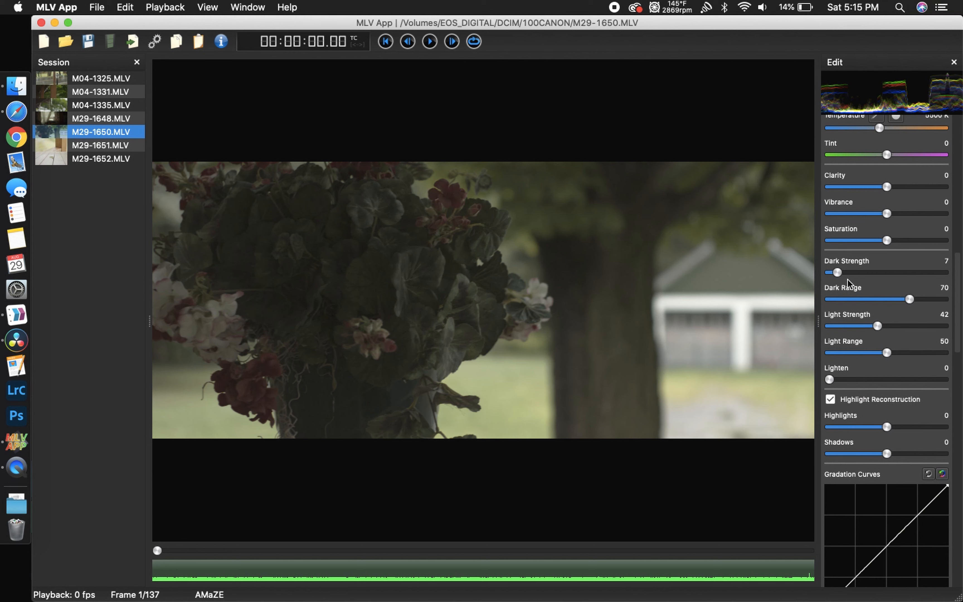
drag(886, 453, 881, 453)
scroll(883, 389, up, 1)
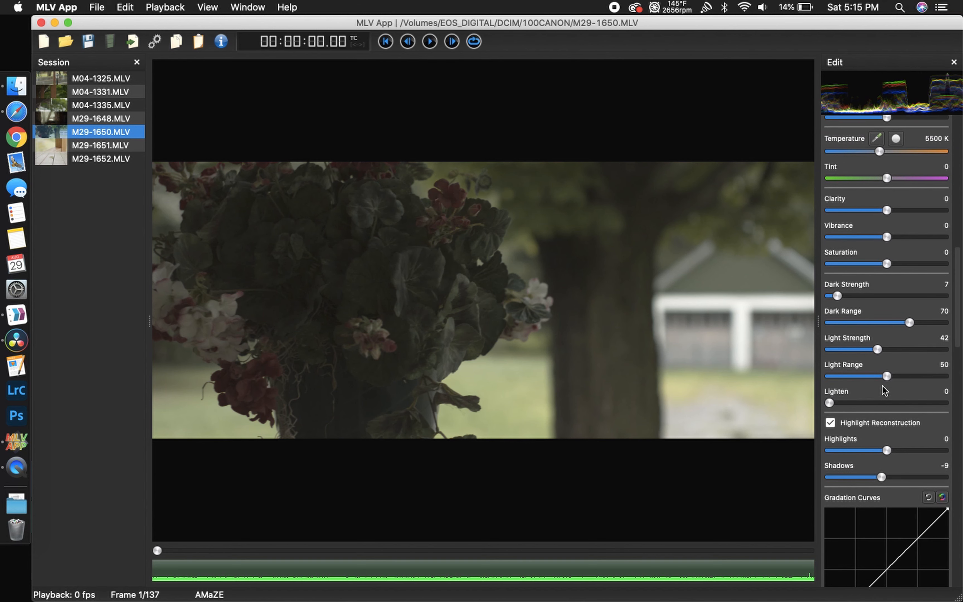
Set Sharpen to 35 and Masking to 0, judging the detail on the flowers and leaves
scroll(883, 388, down, 10)
scroll(883, 386, down, 1)
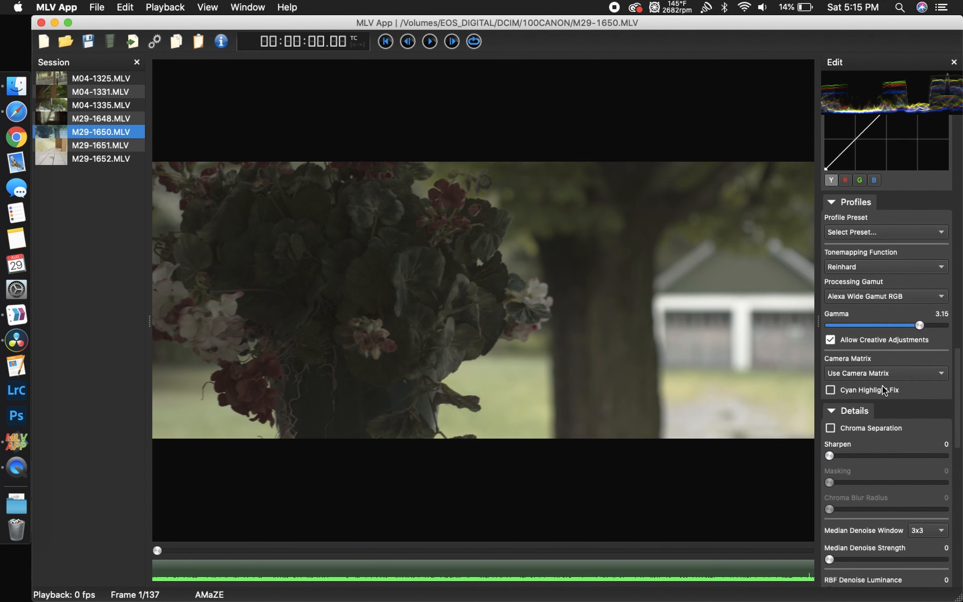
scroll(883, 385, down, 1)
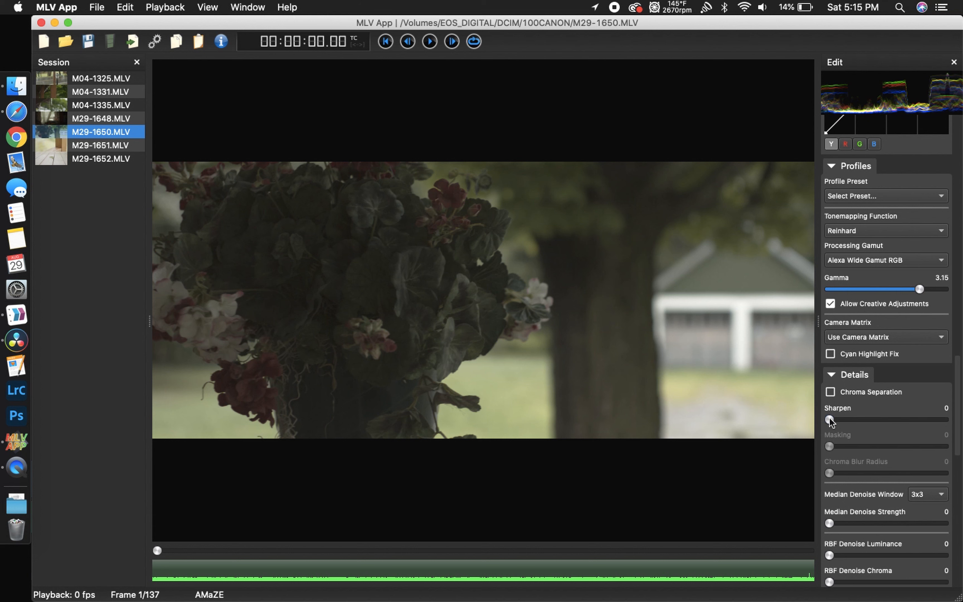
double_click(632, 359)
drag(413, 311, 529, 282)
scroll(536, 281, up, 5)
scroll(535, 281, down, 5)
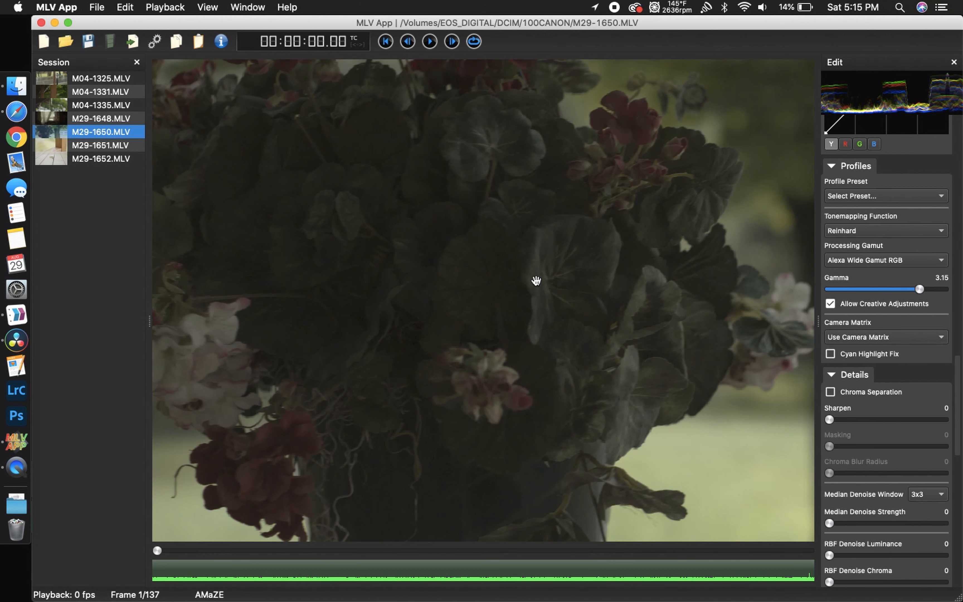
drag(604, 300, 558, 316)
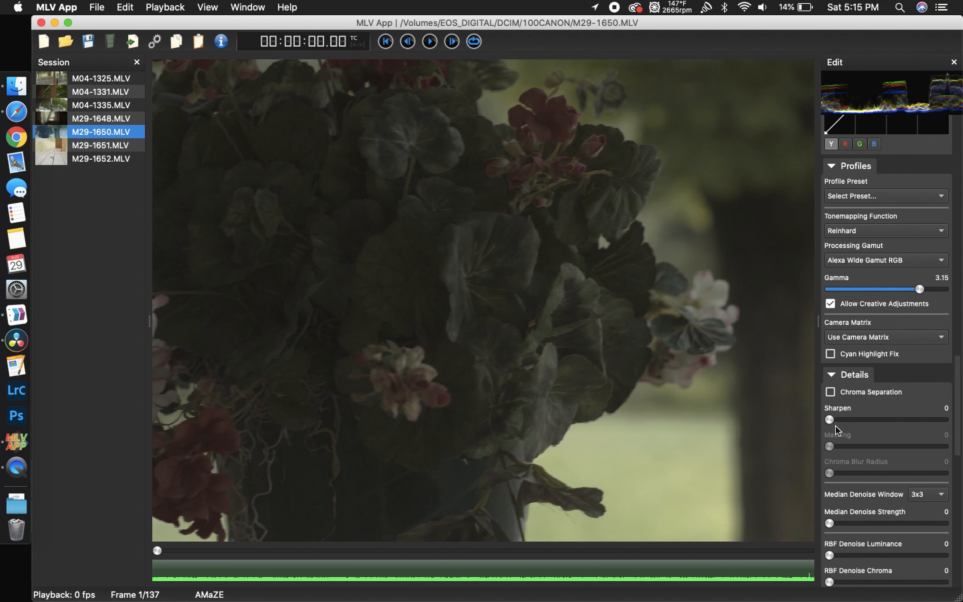
drag(830, 420, 870, 422)
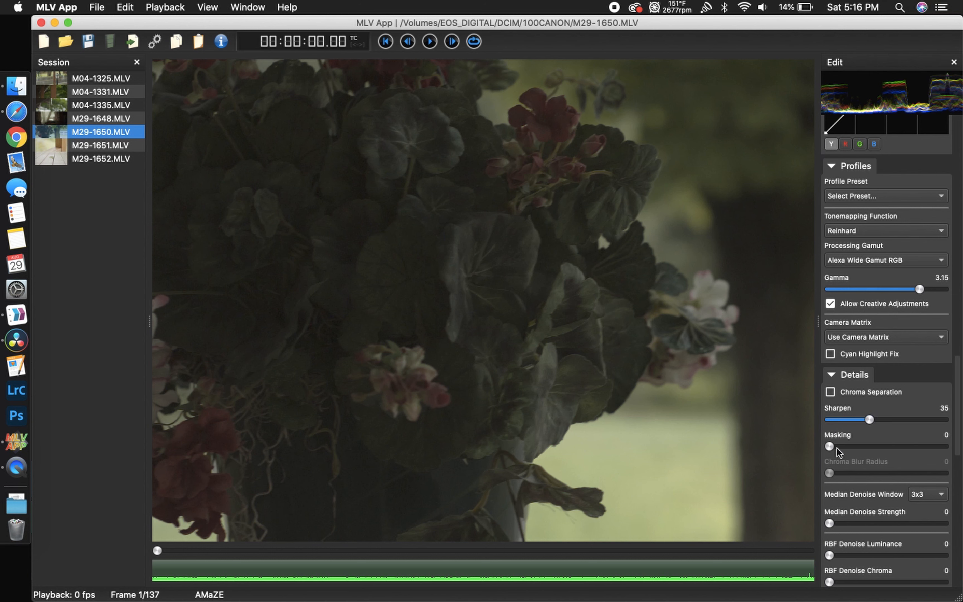
drag(830, 449, 766, 449)
scroll(867, 496, down, 4)
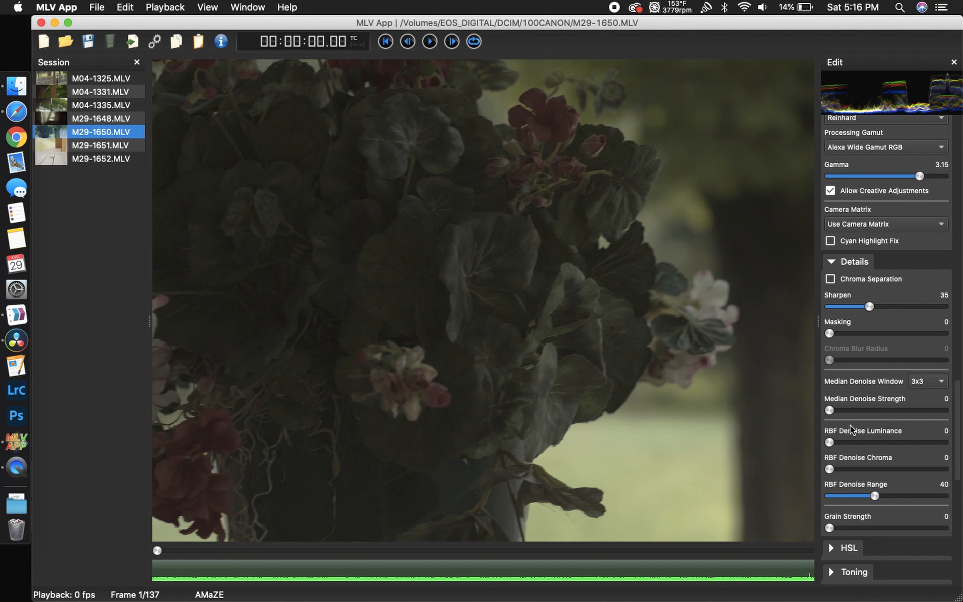
scroll(850, 425, down, 2)
scroll(854, 429, down, 1)
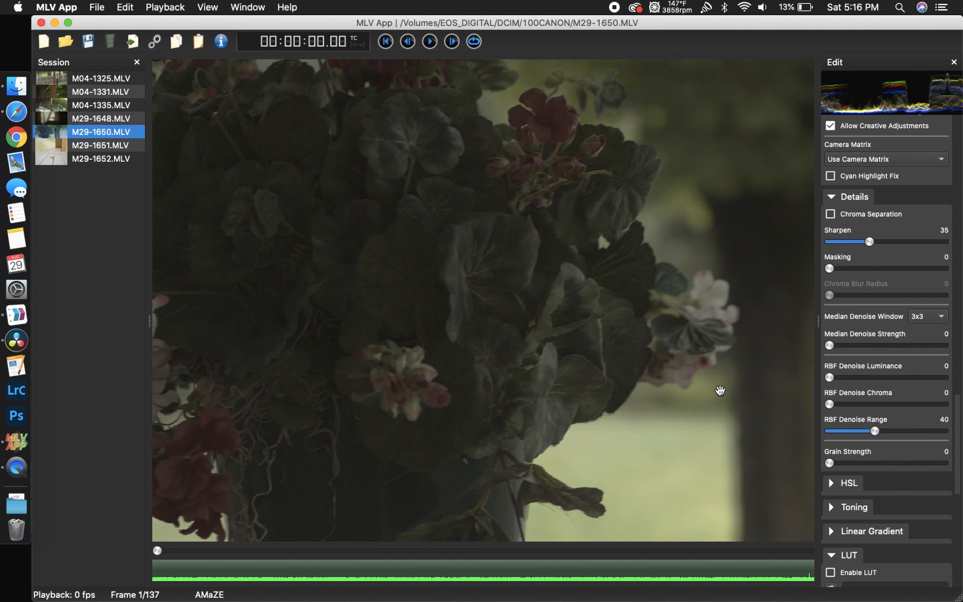
drag(554, 400, 730, 359)
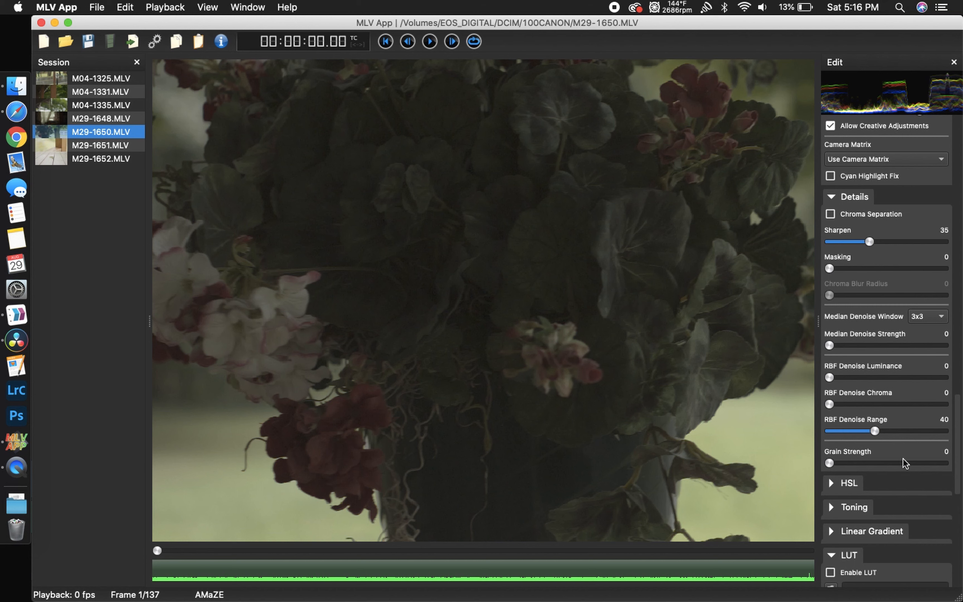
Try RBF Denoise Luminance at 39 on the clip, finishing with both RBF Denoise Luminance and RBF Denoise Range at 0
scroll(903, 458, down, 5)
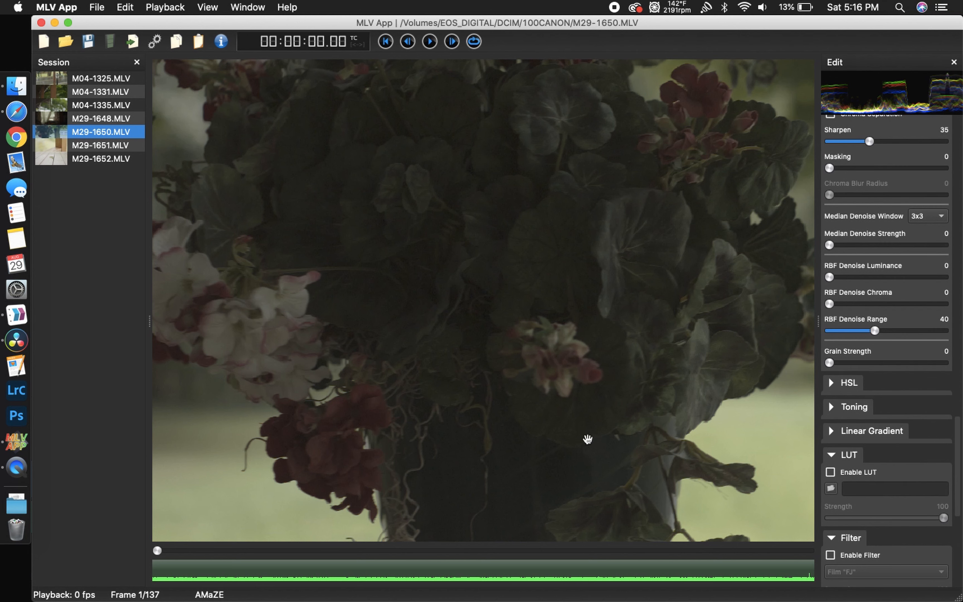
drag(829, 277, 874, 276)
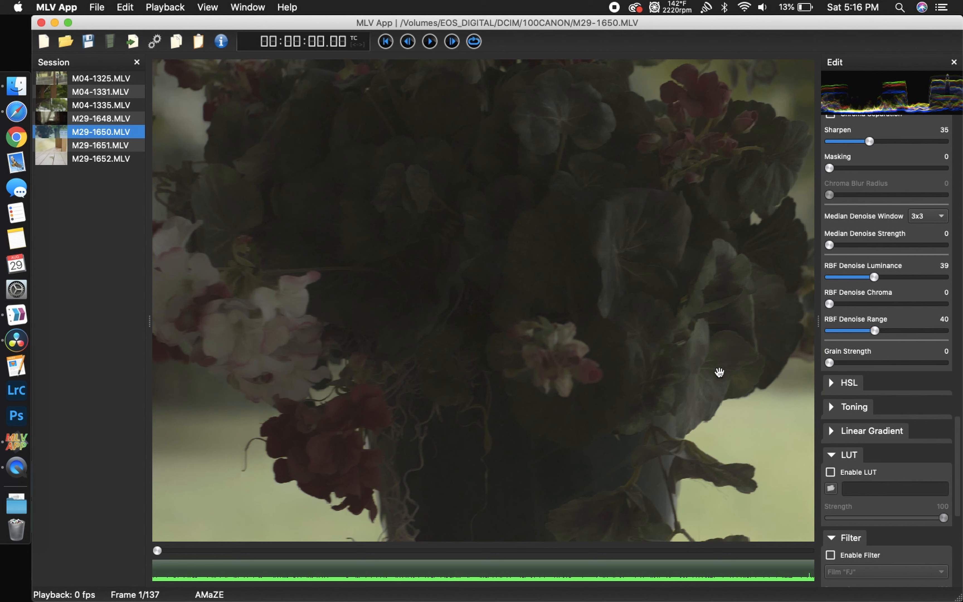
drag(875, 330, 833, 332)
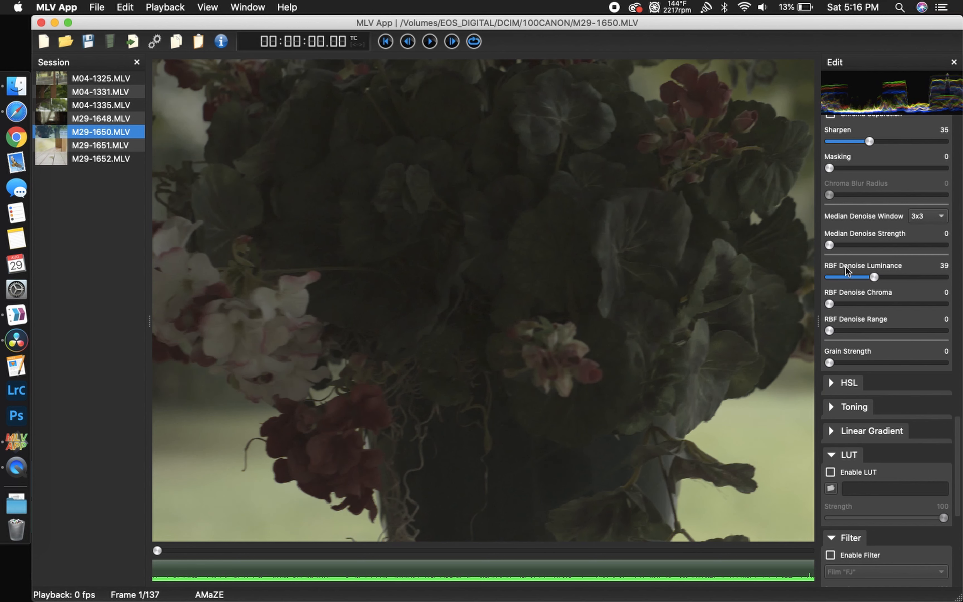
drag(874, 279, 955, 292)
double_click(910, 296)
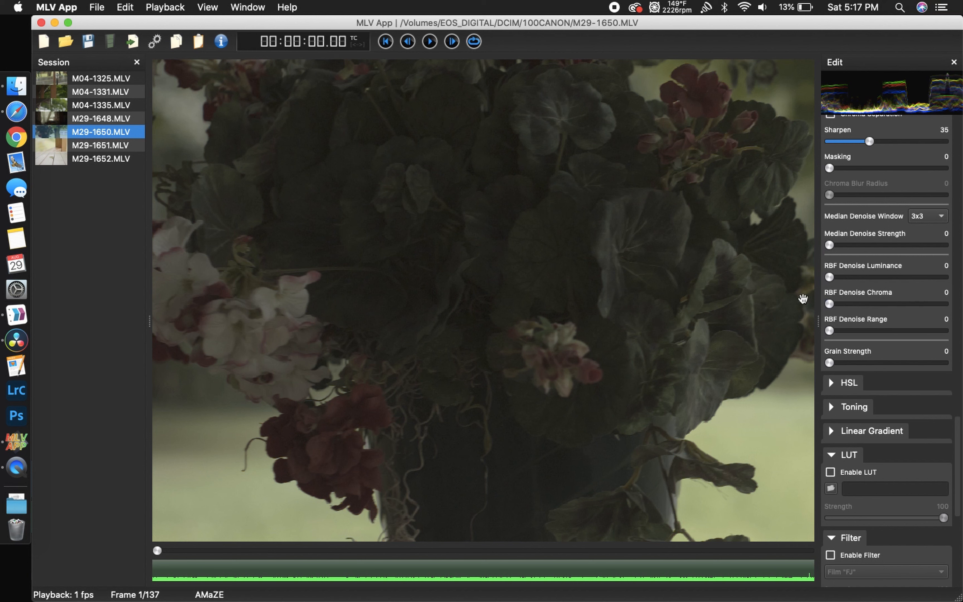
Enable the LUT for the clip and load Azrael 93.CUBE from the 35 Free LUTs folder
scroll(878, 377, down, 5)
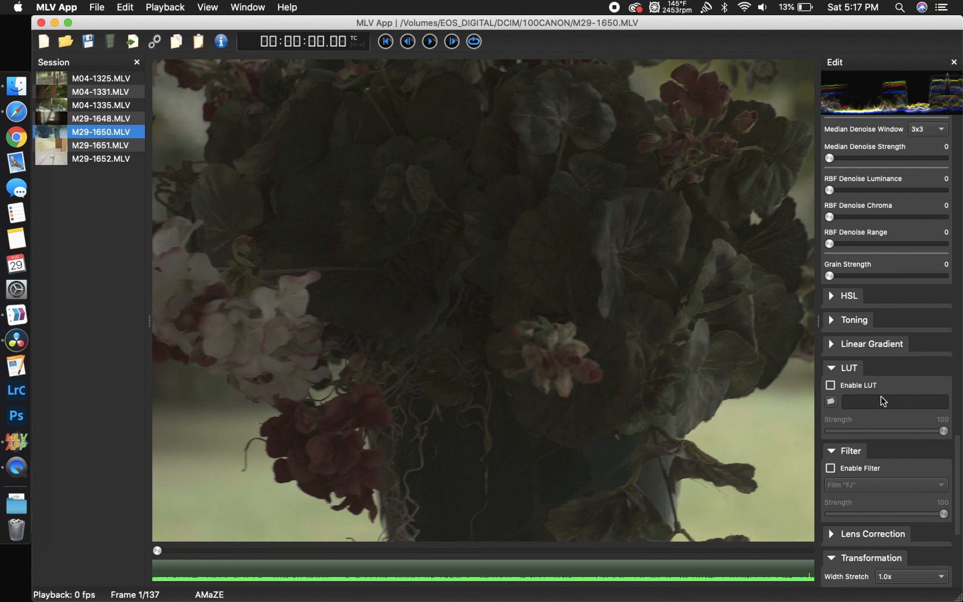
scroll(884, 362, down, 3)
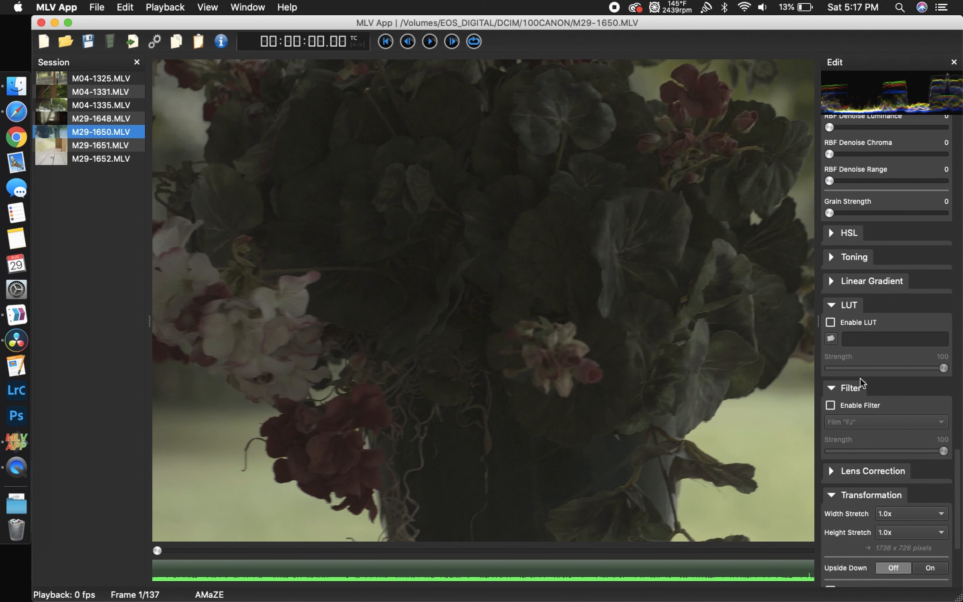
scroll(807, 330, down, 5)
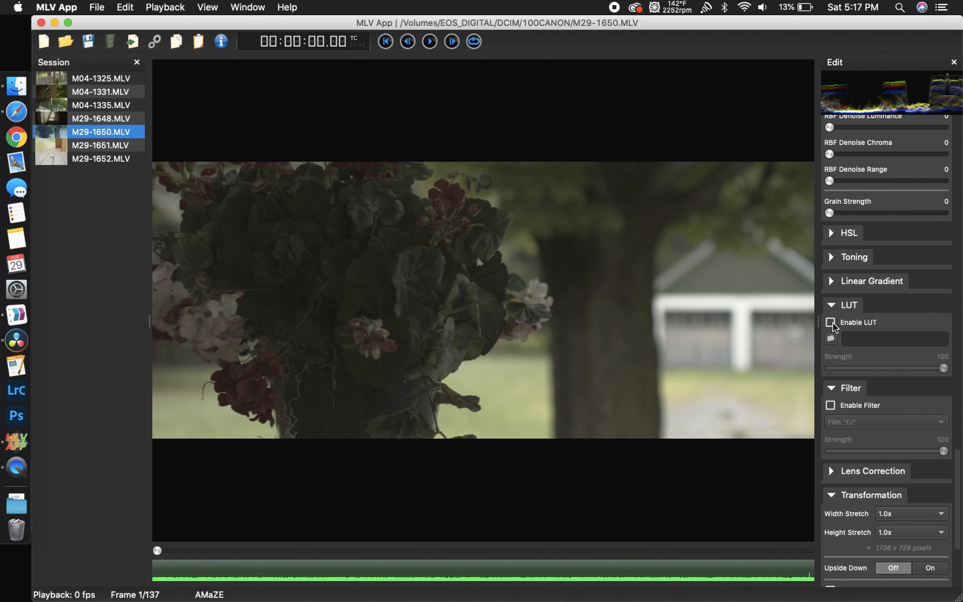
click(830, 322)
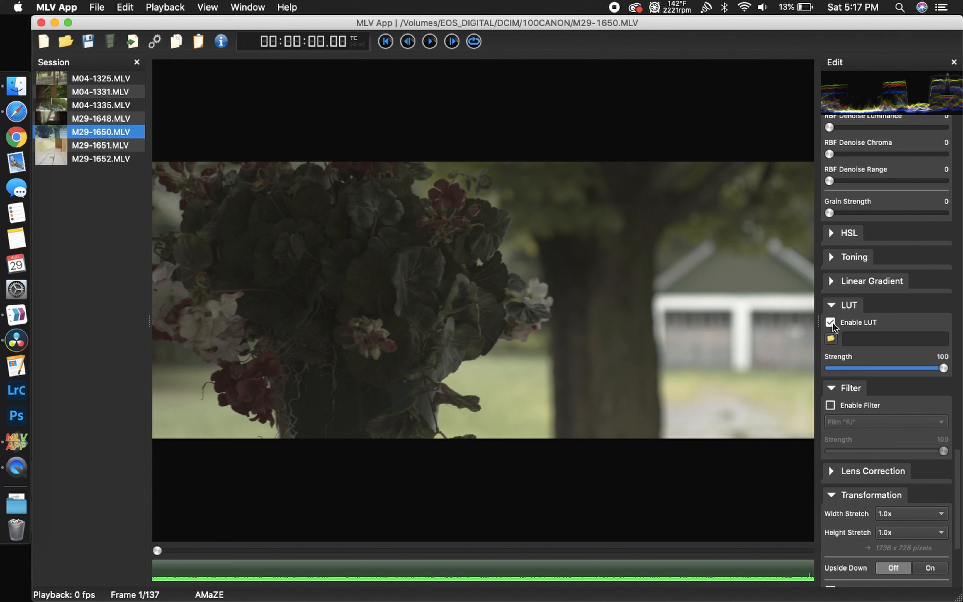
click(831, 338)
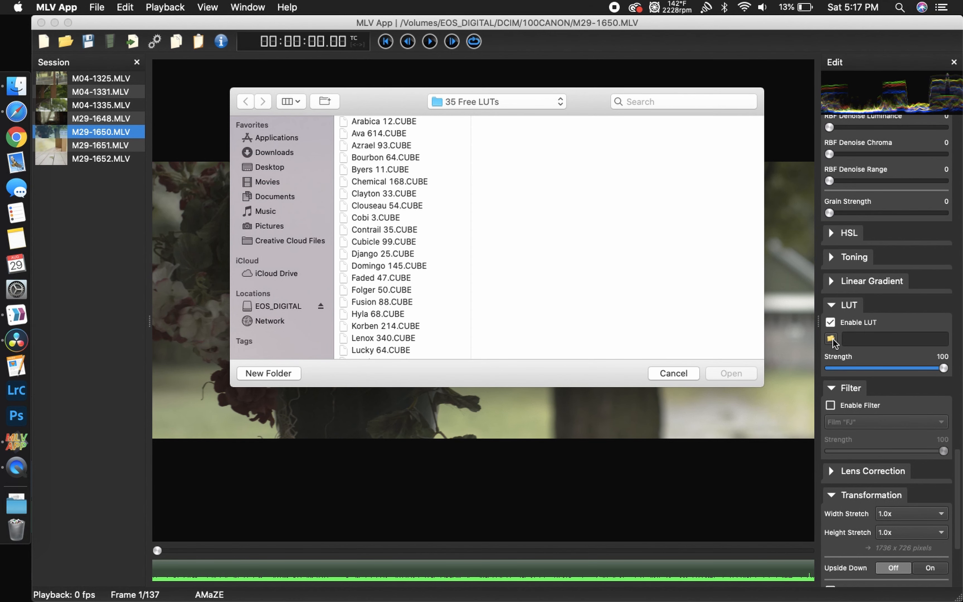
double_click(386, 144)
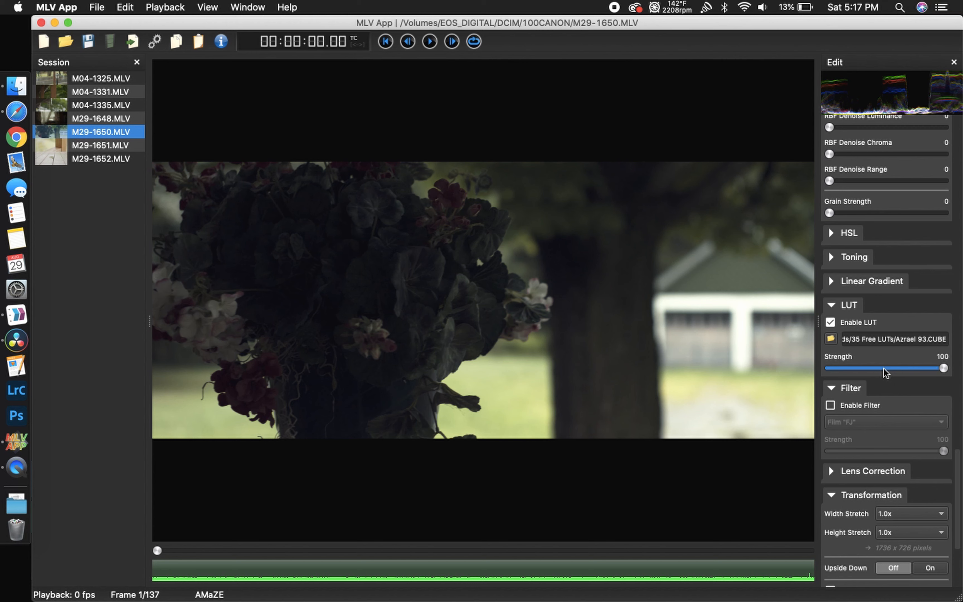
Flatten the clip's luma gradation curve by slightly lowering its white end point and raising its black end point
scroll(917, 338, up, 5)
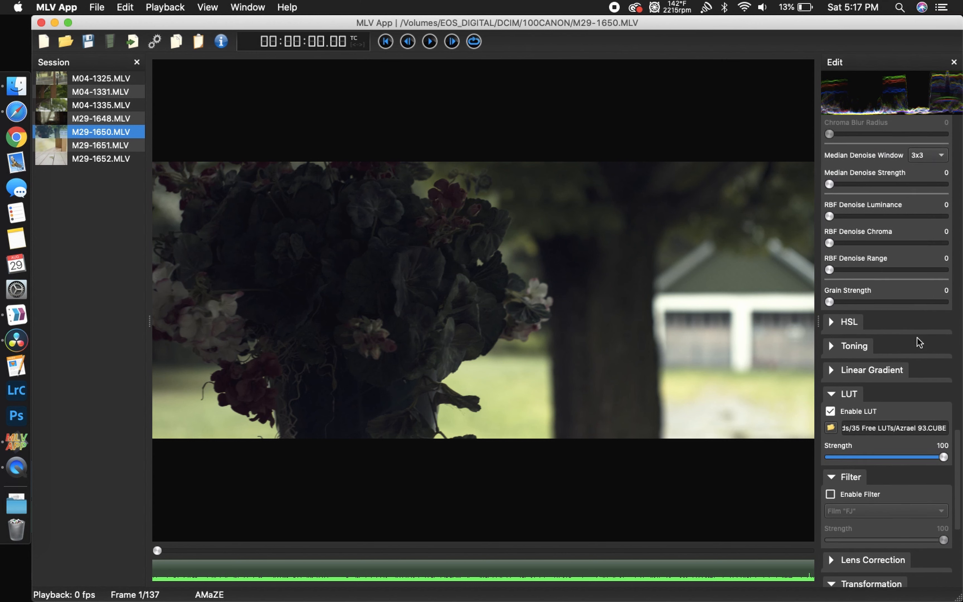
scroll(917, 337, down, 4)
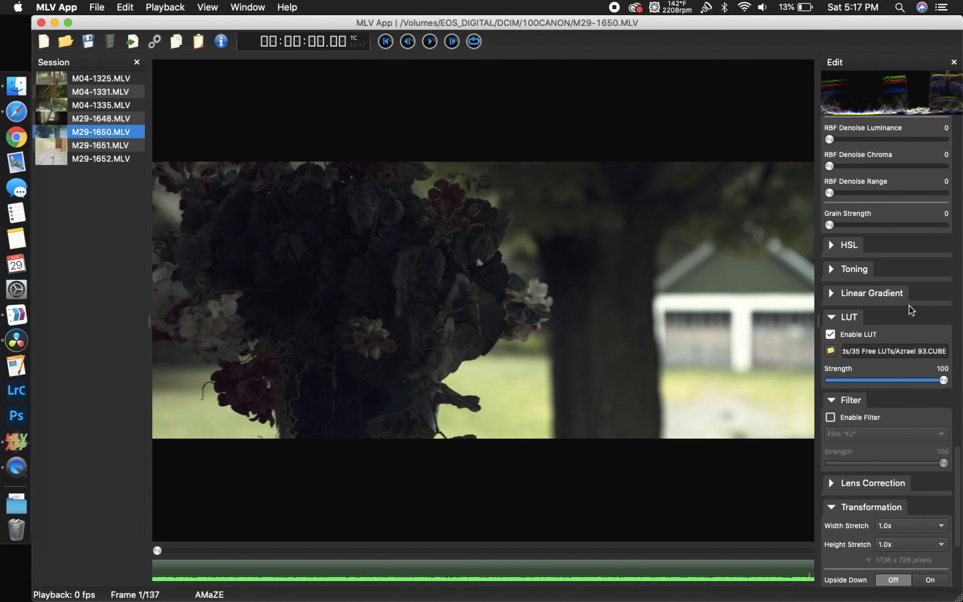
scroll(909, 306, up, 20)
scroll(909, 306, up, 3)
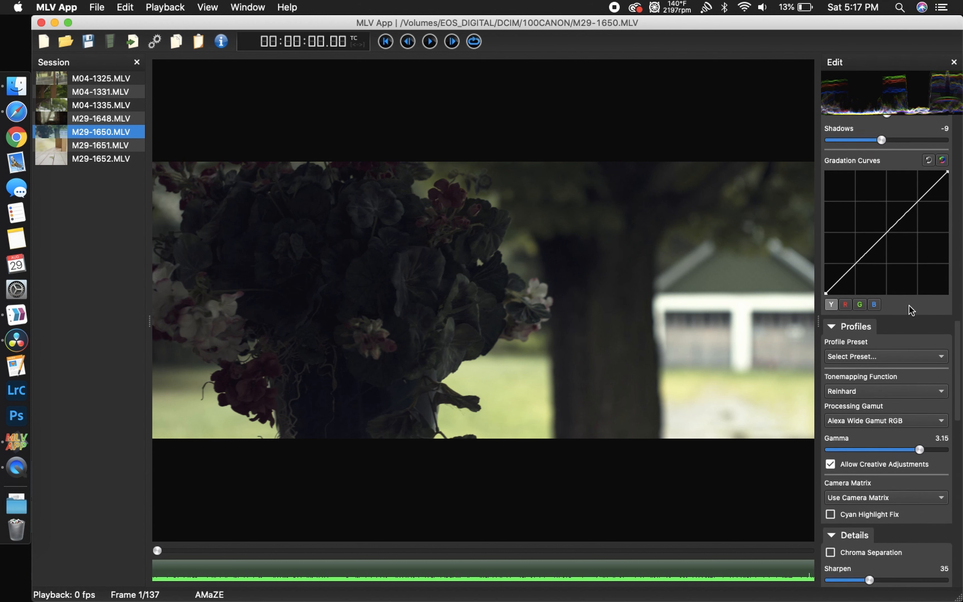
click(947, 208)
drag(947, 207, 948, 221)
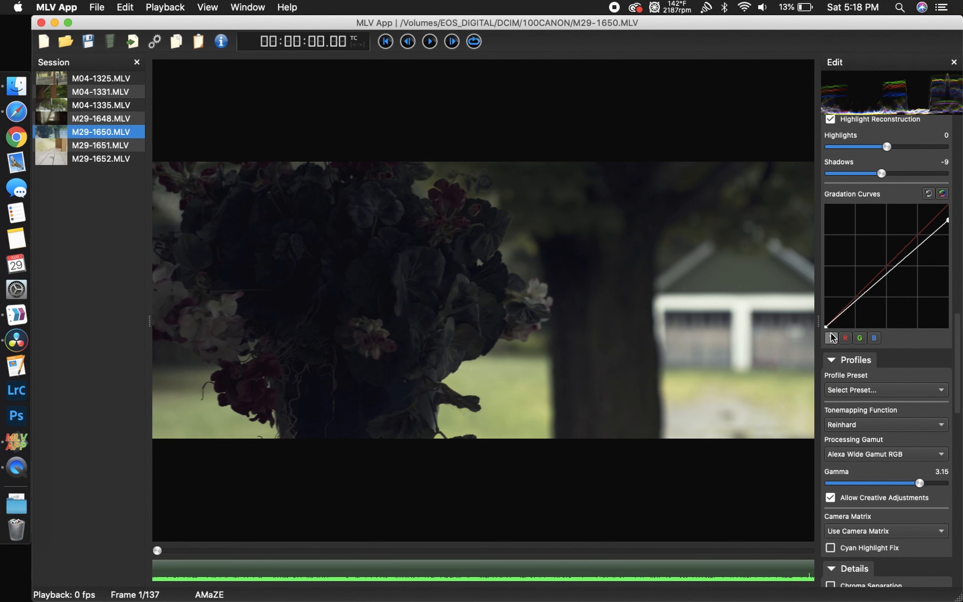
drag(826, 327, 826, 317)
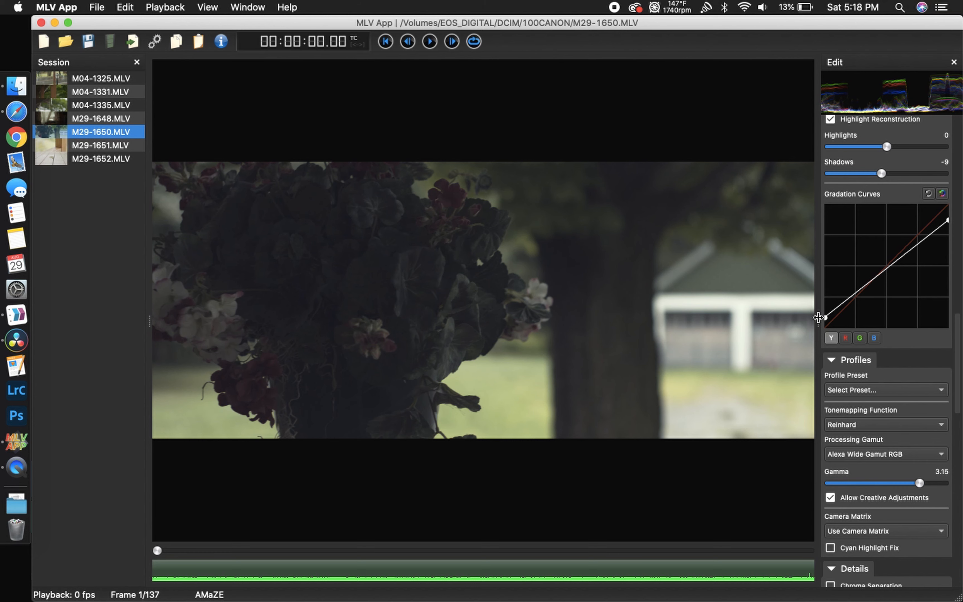
Look through the Width Stretch factors in the Transformation settings, up to 2.0x, without choosing another one
scroll(931, 421, down, 10)
scroll(931, 421, down, 5)
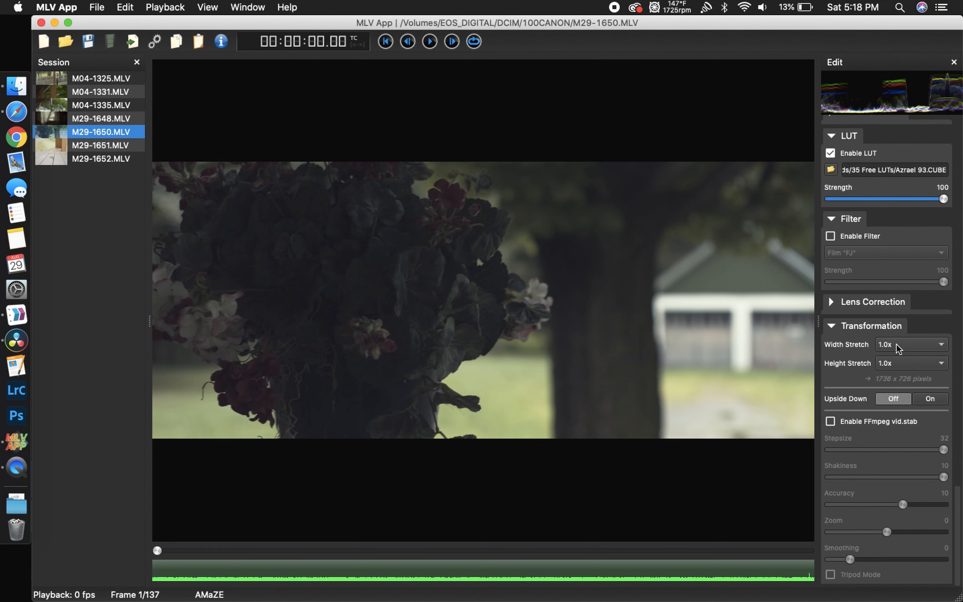
click(895, 343)
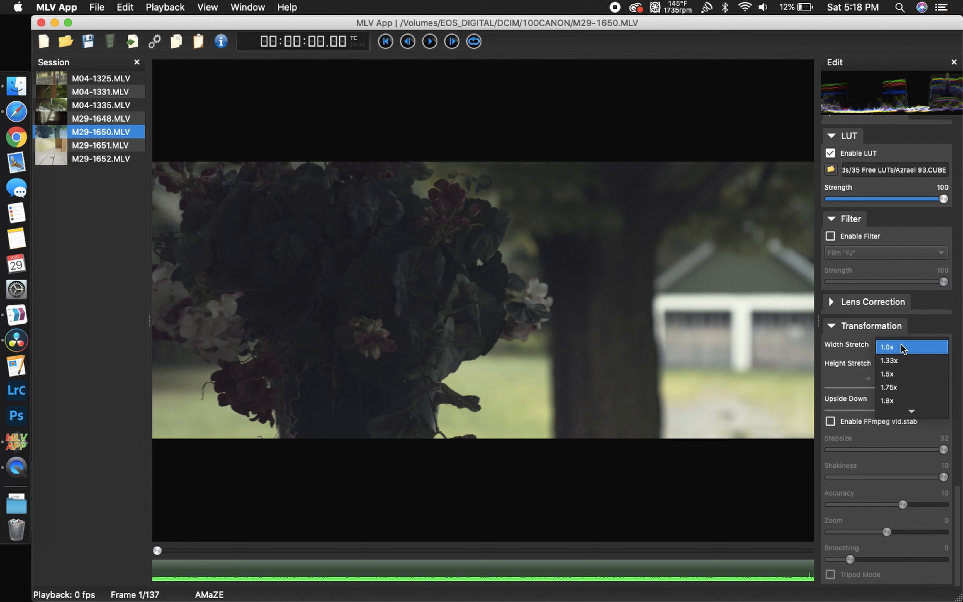
scroll(902, 371, down, 1)
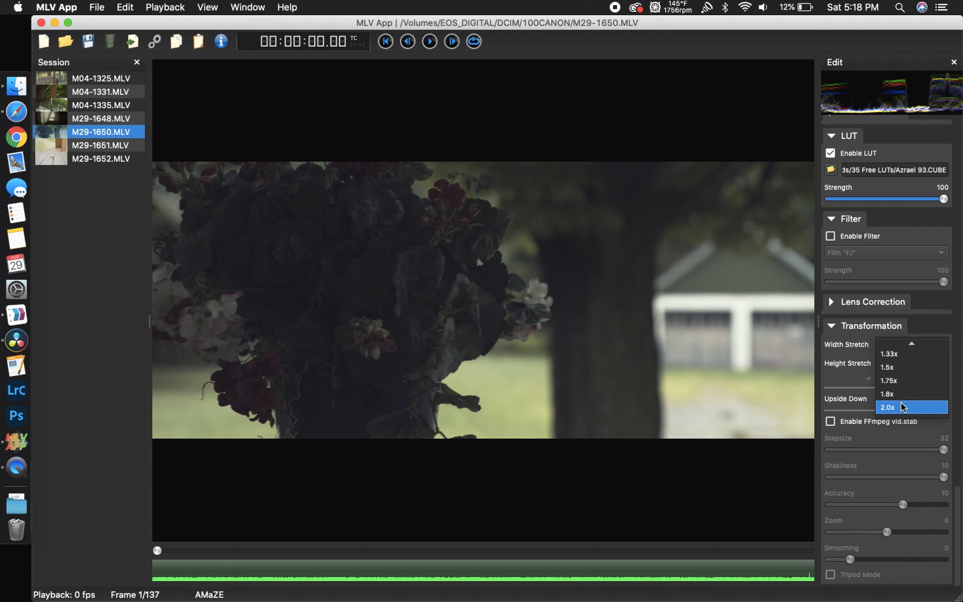
click(841, 366)
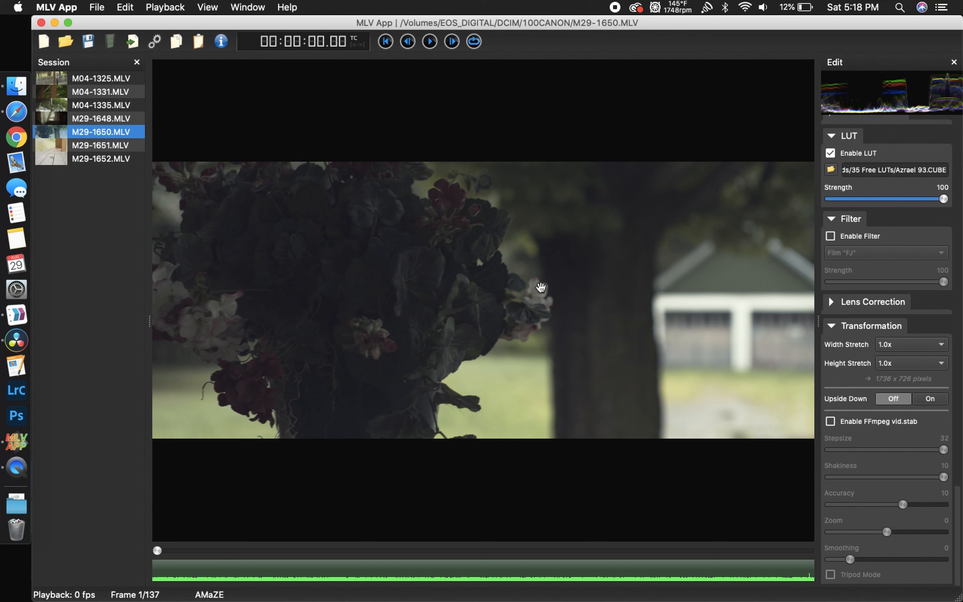
Choose Apple ProRes 422 as the codec in the export settings and close them
click(155, 42)
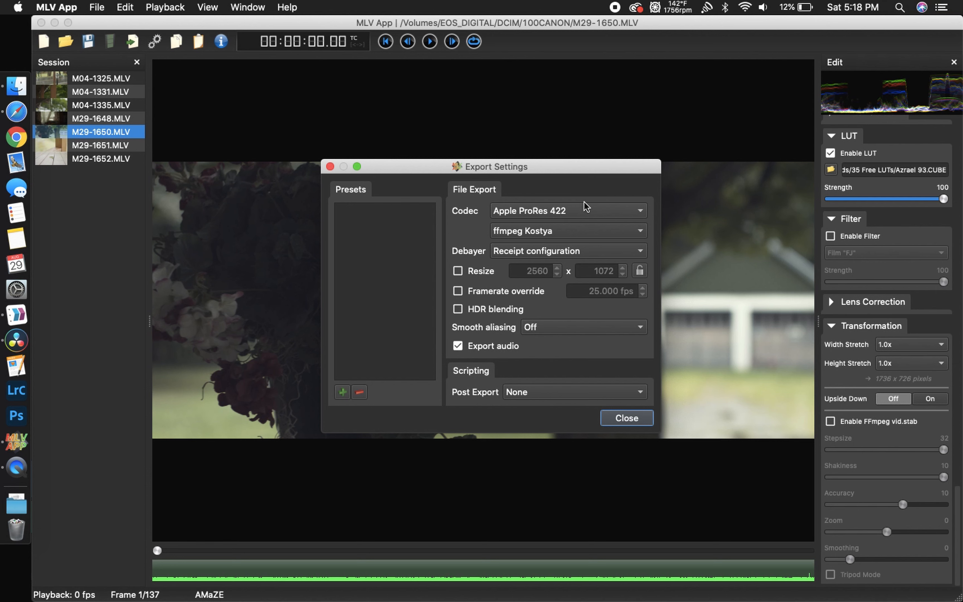
click(567, 214)
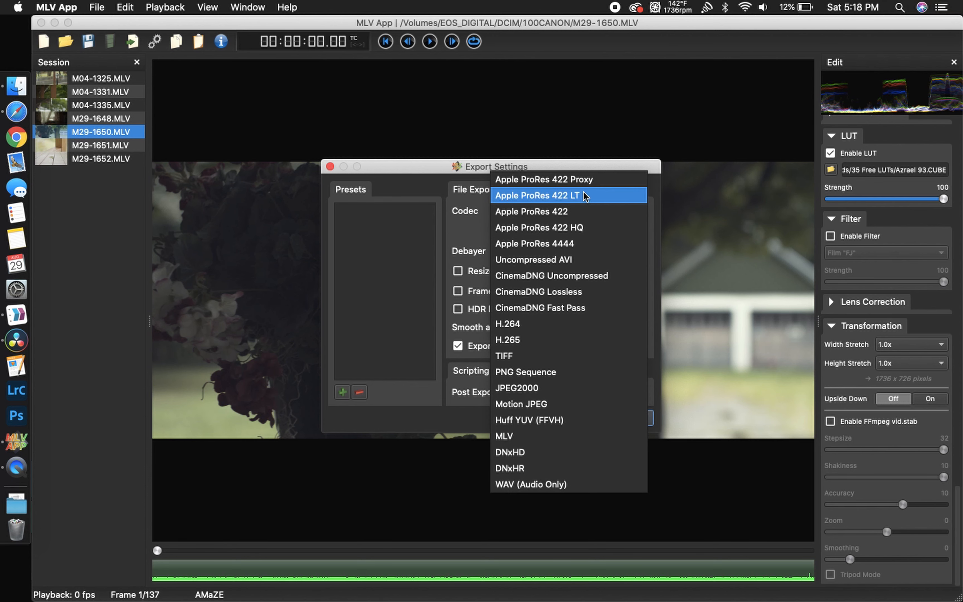
click(581, 215)
click(627, 418)
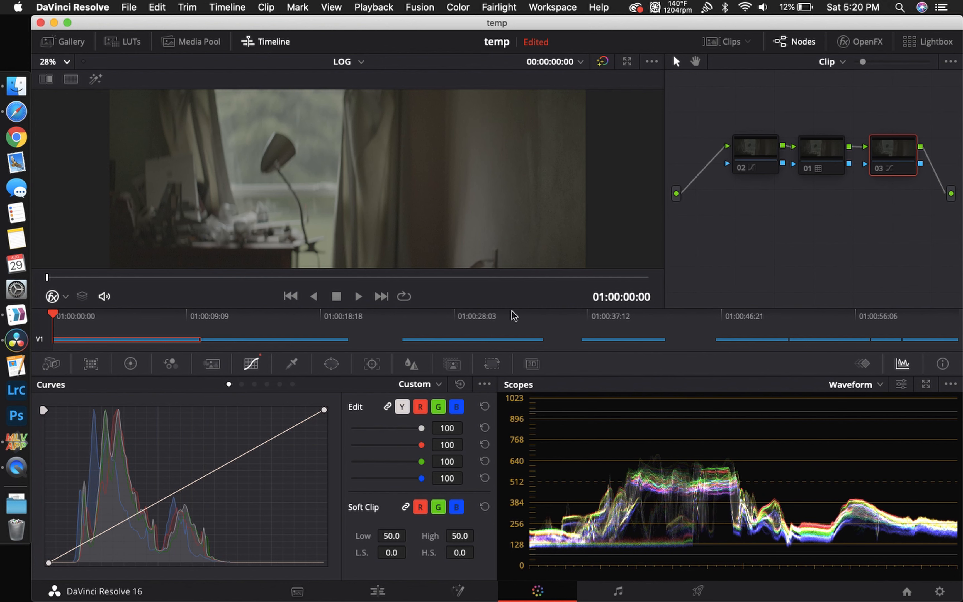
In DaVinci Resolve, compare the first two lamp clips on the timeline with their grades bypassed, checking the image and waveform
click(227, 318)
click(223, 317)
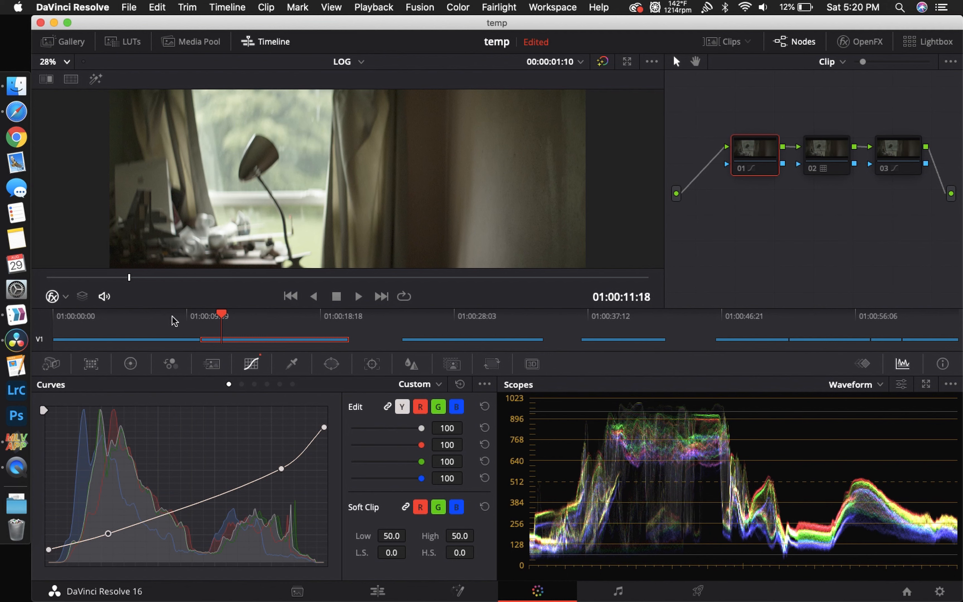
drag(217, 318, 199, 314)
drag(200, 314, 148, 316)
click(235, 316)
drag(235, 317, 234, 316)
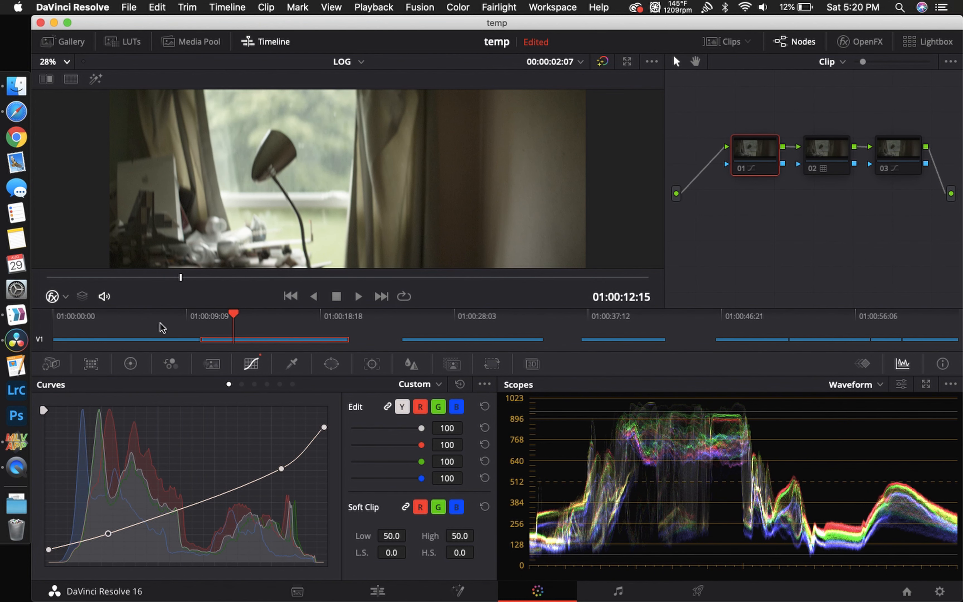
click(152, 316)
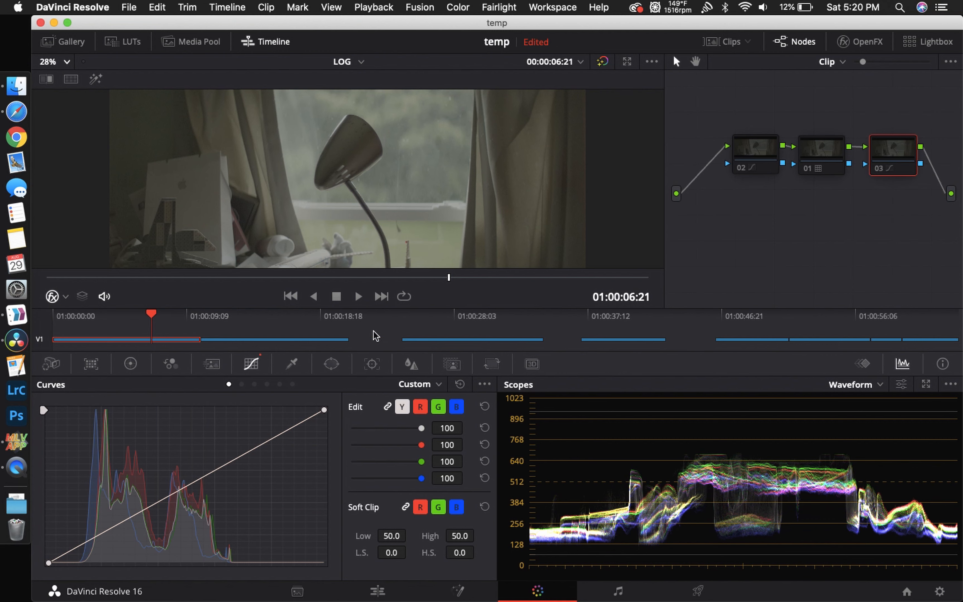
click(234, 322)
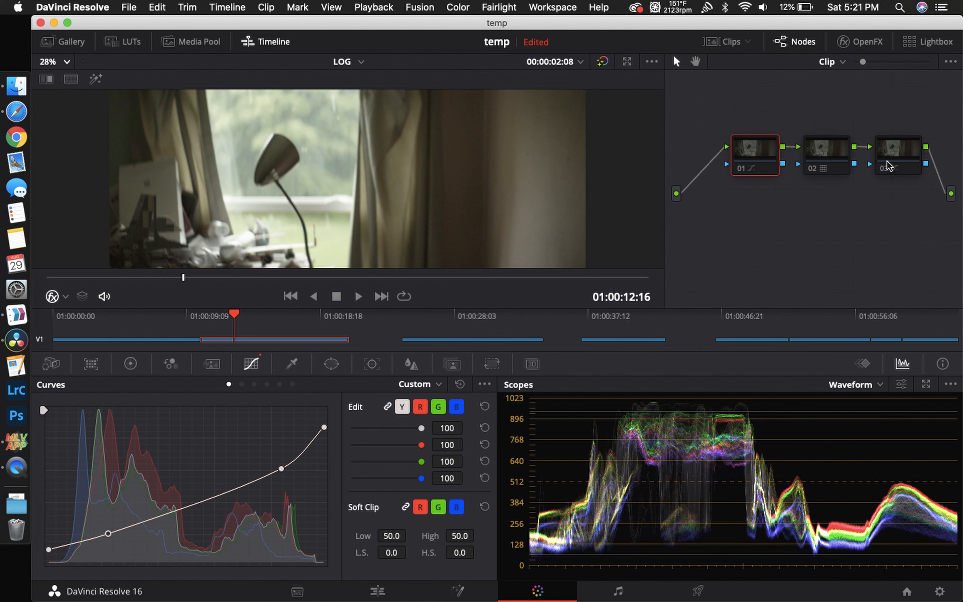
Compare the first two lamp clips with their grades enabled, and replace the mini timeline with the clip thumbnails
click(145, 321)
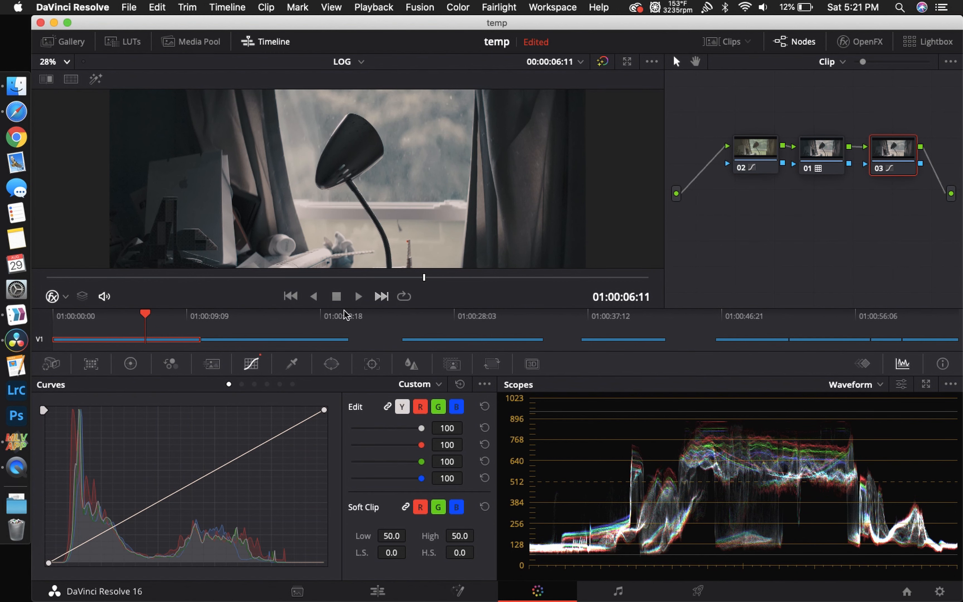
click(225, 319)
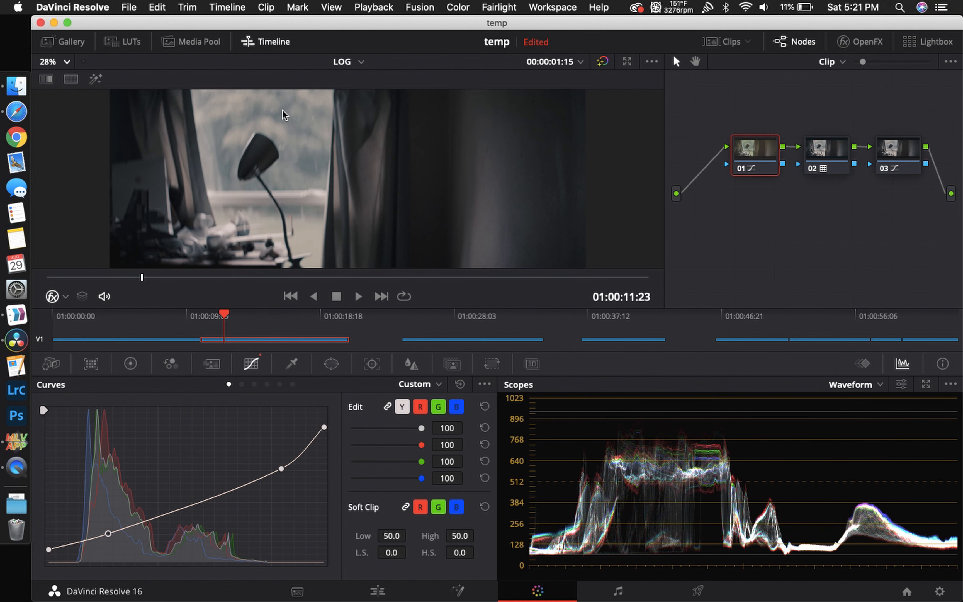
click(270, 40)
click(731, 42)
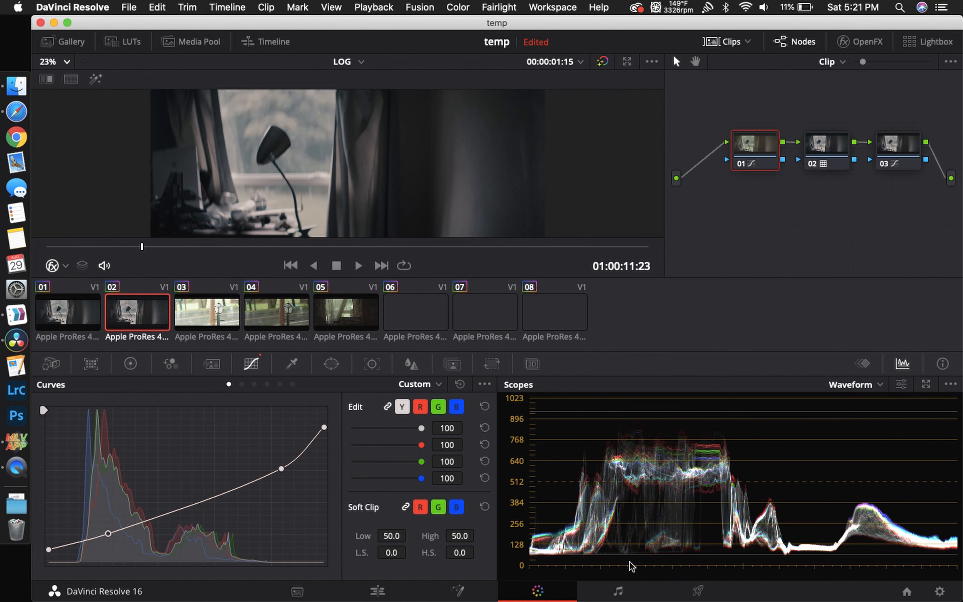
Alternate between clips 01 and 02 to compare their graded images, curves and waveforms
click(79, 306)
click(132, 318)
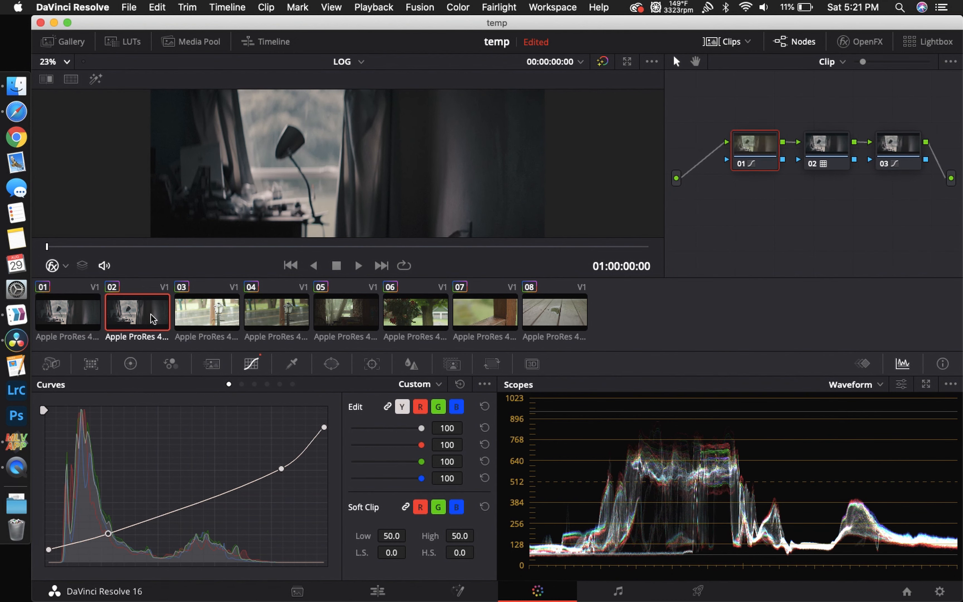
click(70, 313)
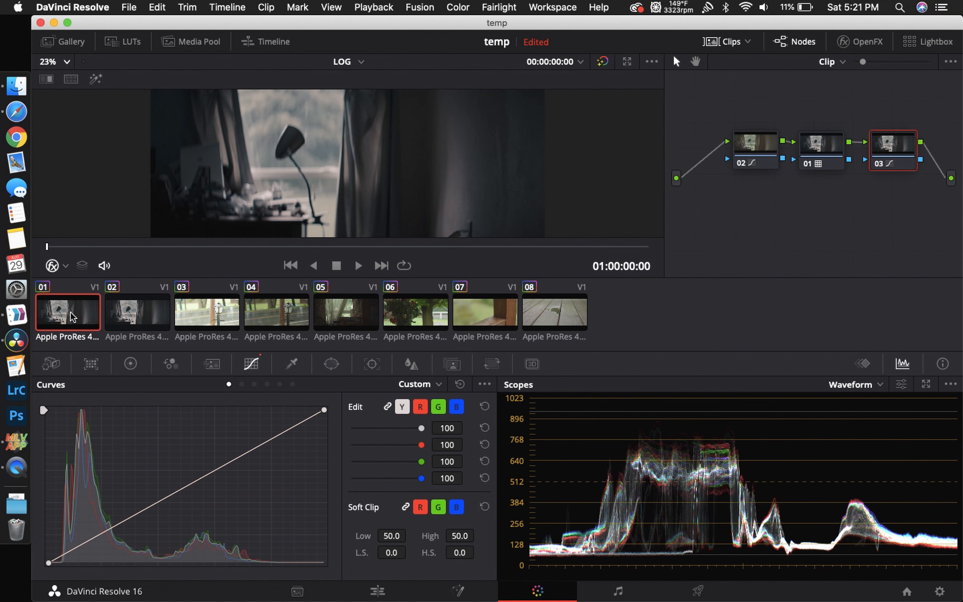
click(148, 314)
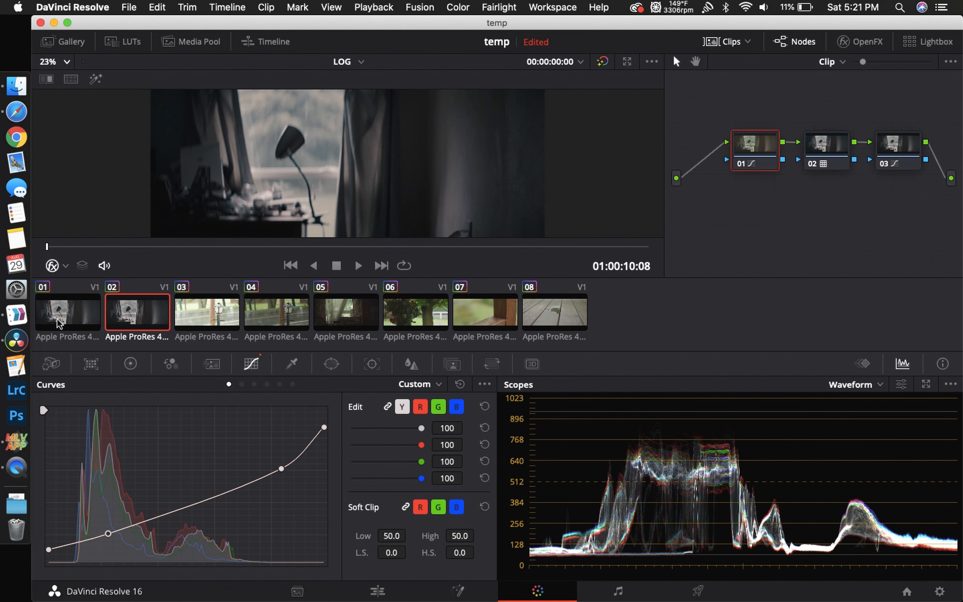
click(74, 316)
click(155, 322)
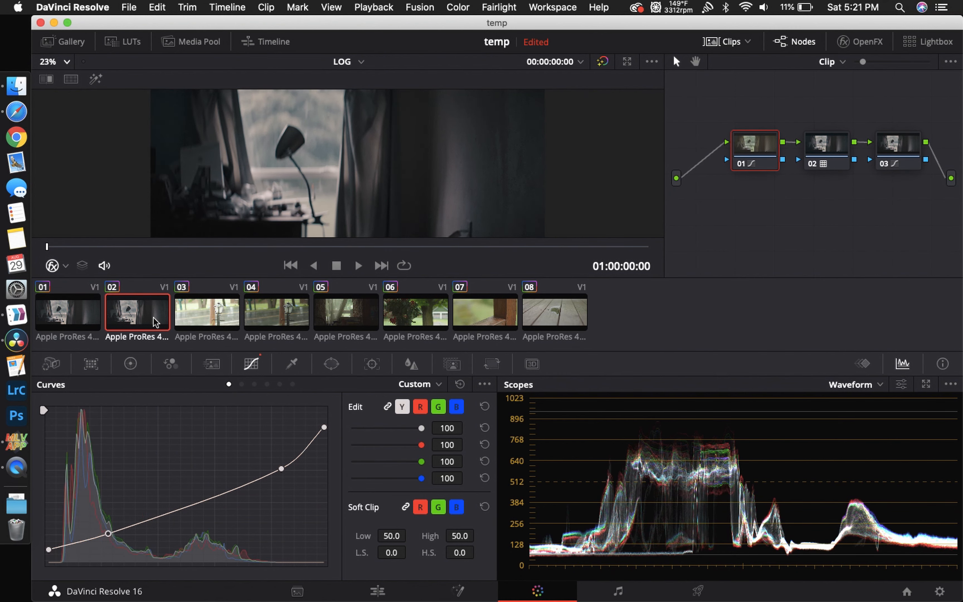
click(95, 325)
click(147, 318)
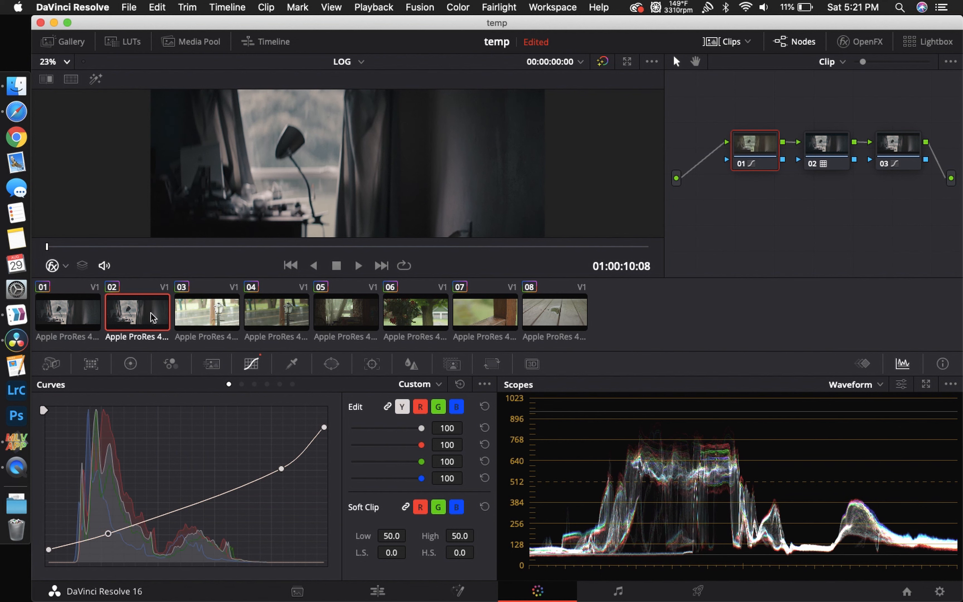
click(68, 316)
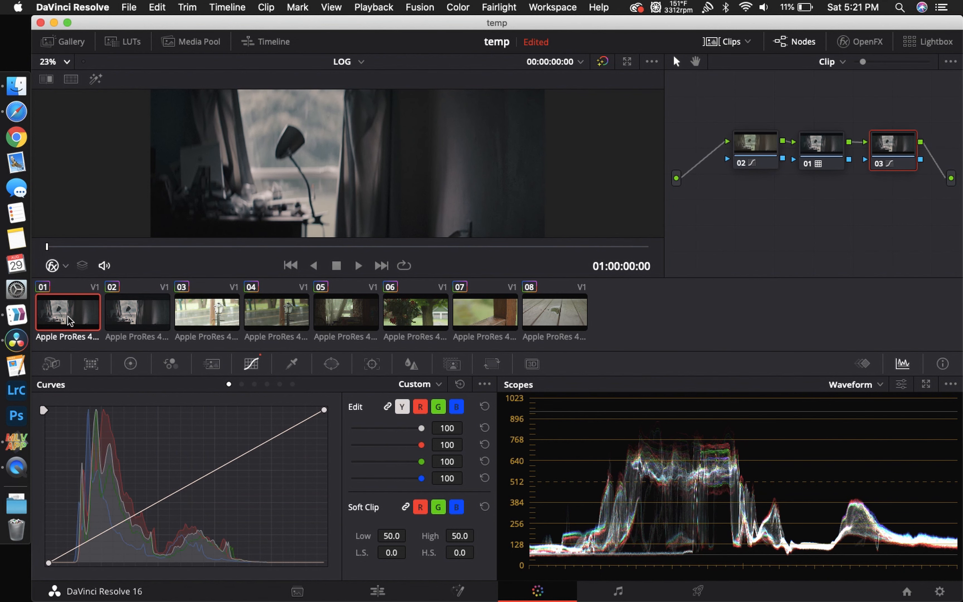
Replace the clip thumbnails with the mini timeline and set the viewer zoom to 100%
click(249, 42)
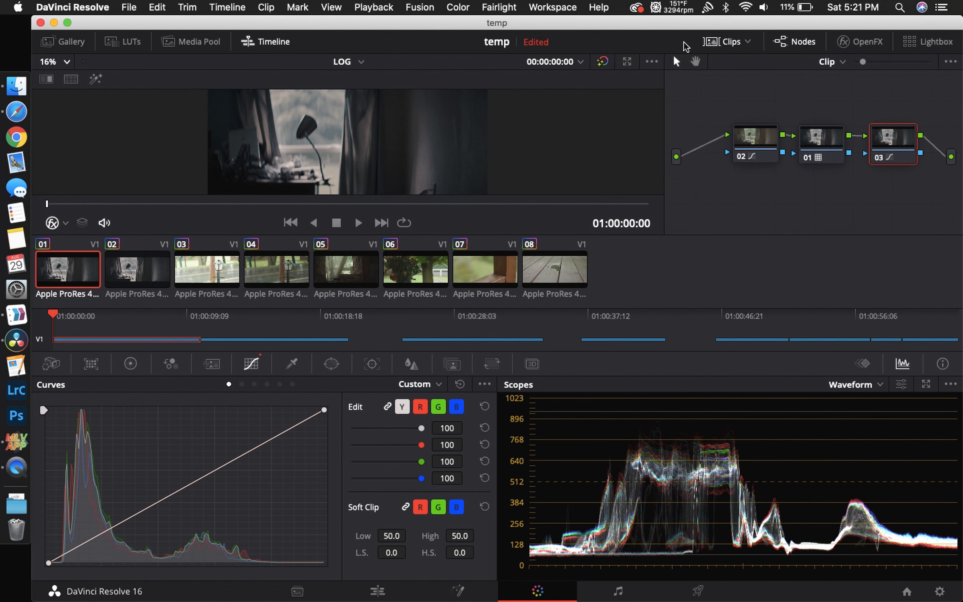
click(725, 42)
click(60, 62)
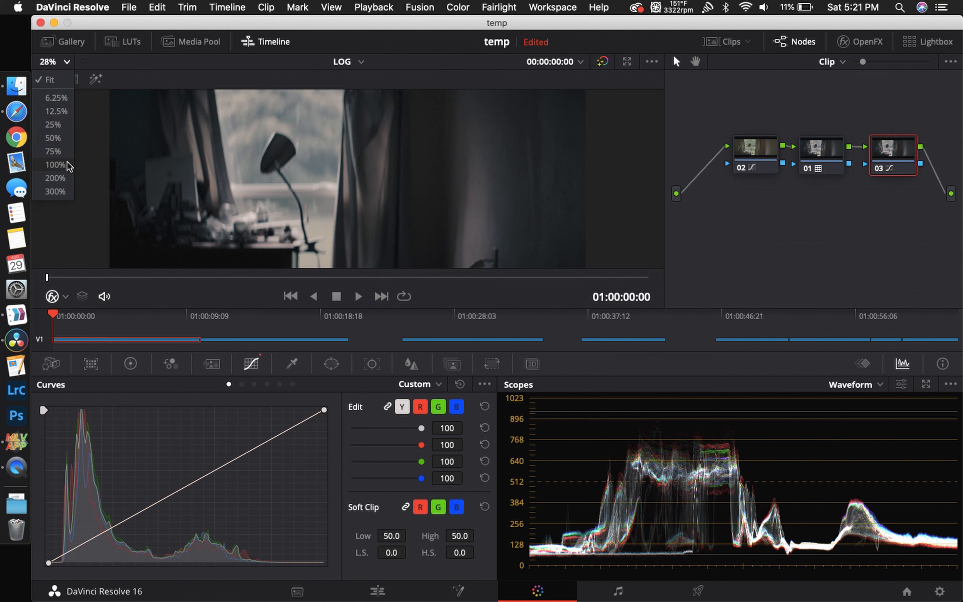
click(56, 165)
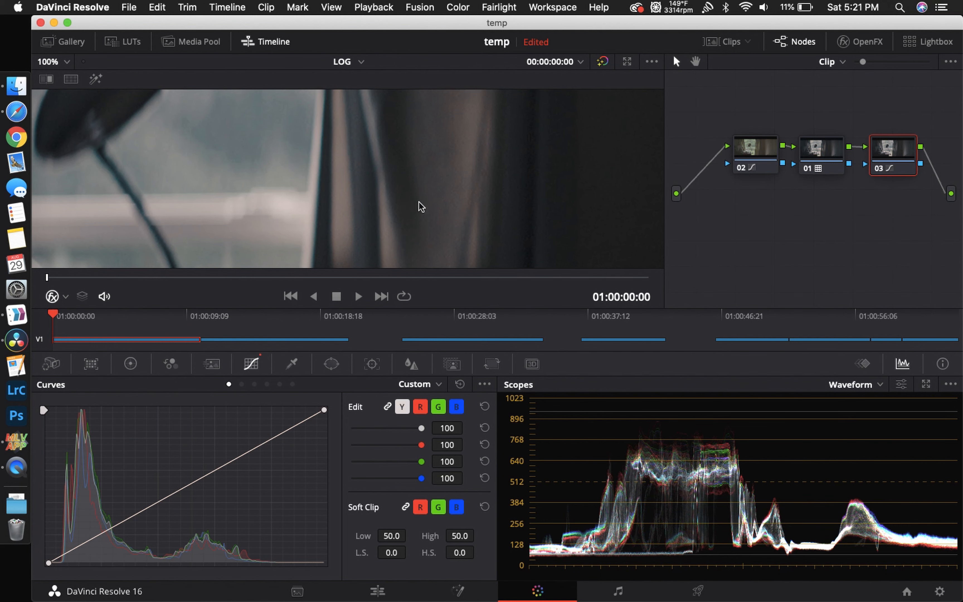
Compare image detail in the first two lamp clips at 100% zoom, alternating between their opening frames
click(206, 313)
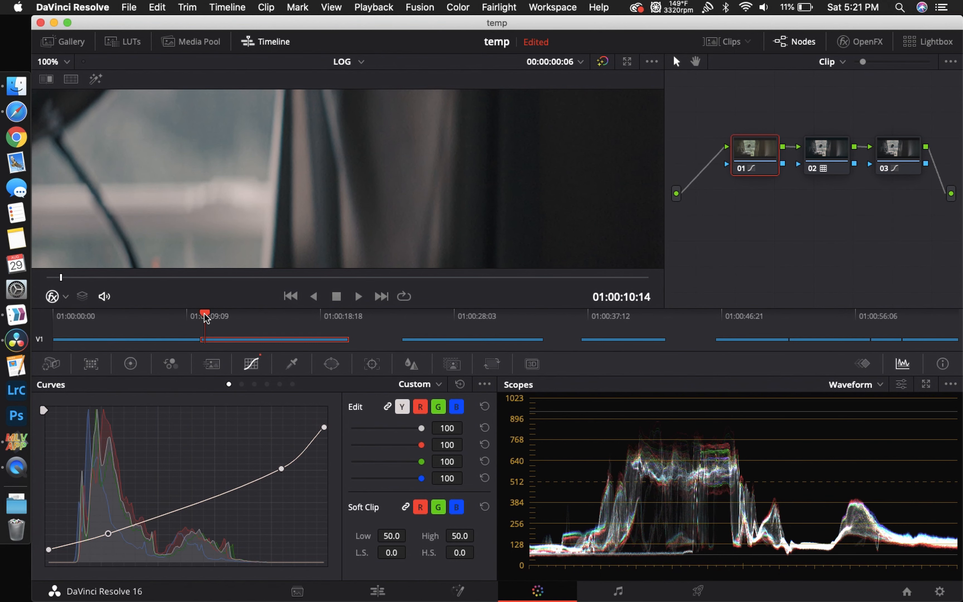
click(55, 316)
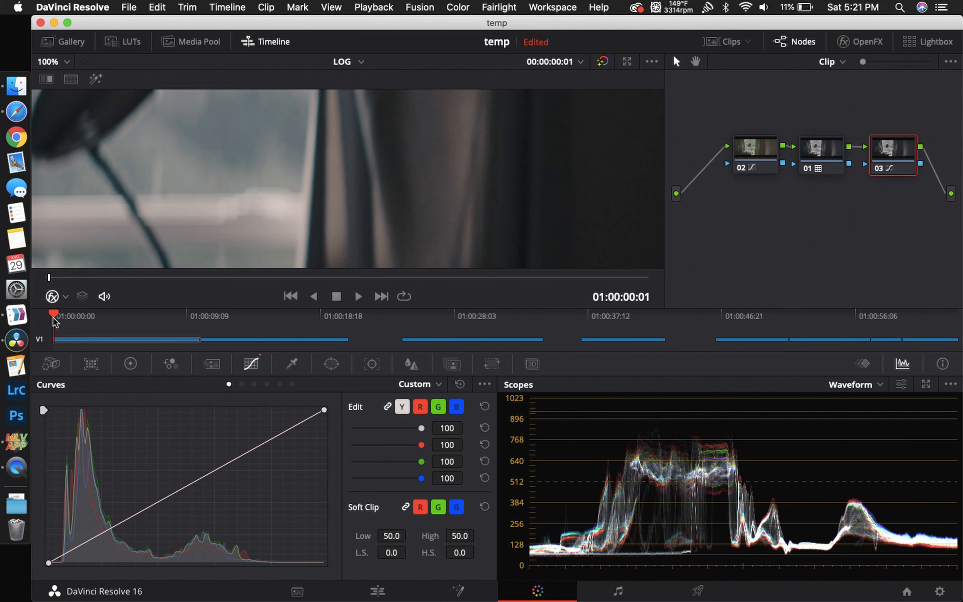
click(204, 317)
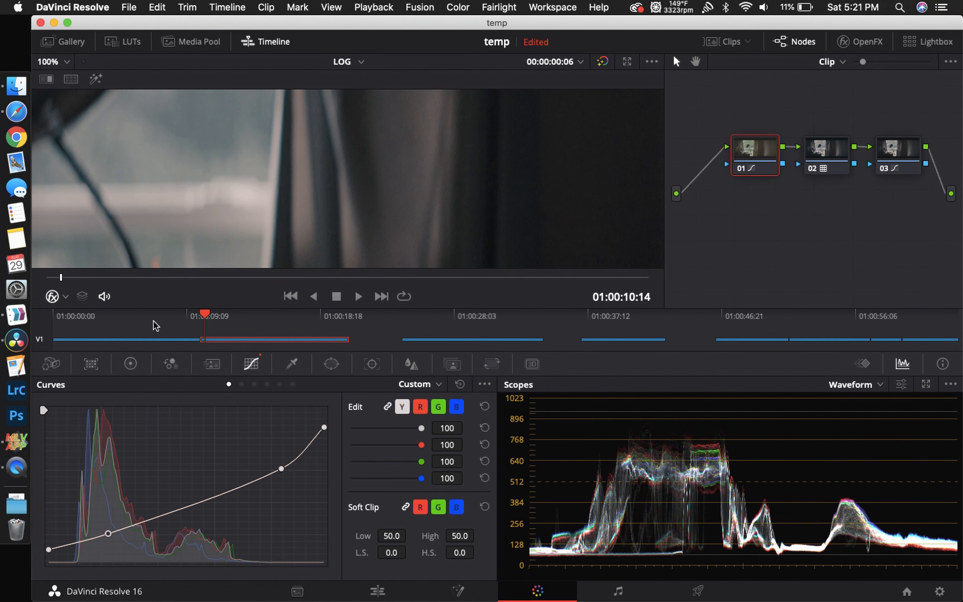
click(60, 318)
click(206, 315)
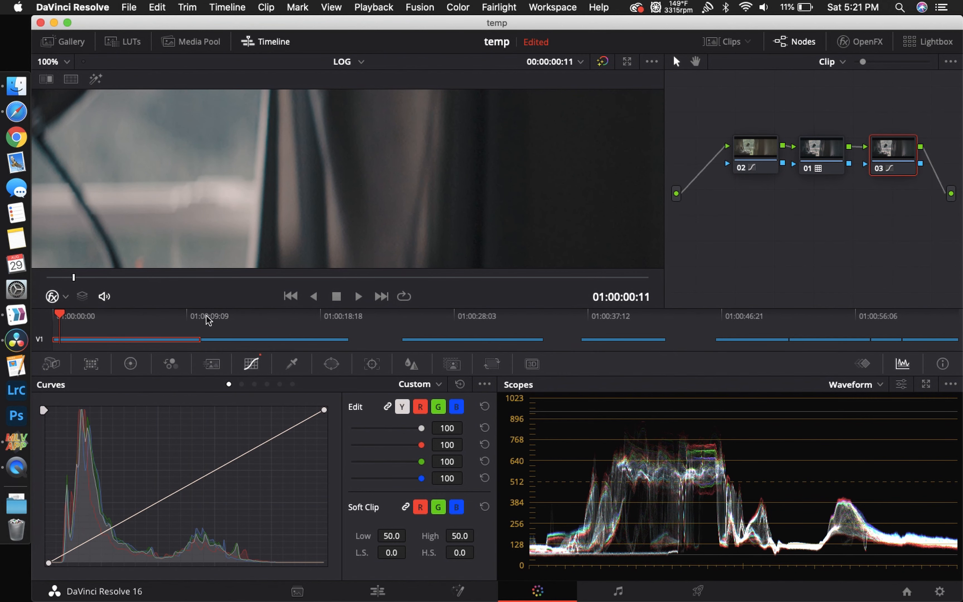
click(62, 317)
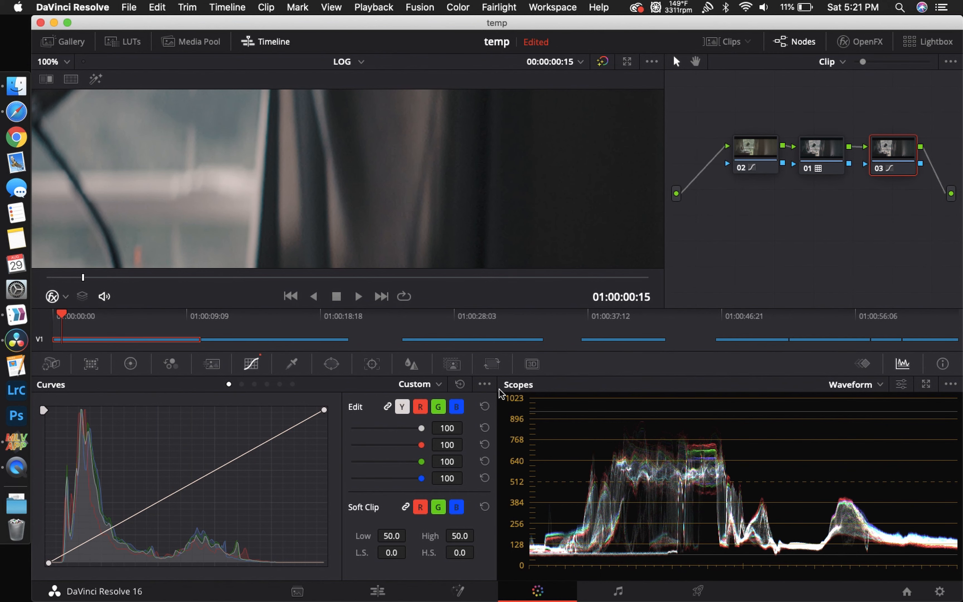
Set the viewer zoom to Fit and compare the full frames of the first two lamp clips at several points
click(62, 63)
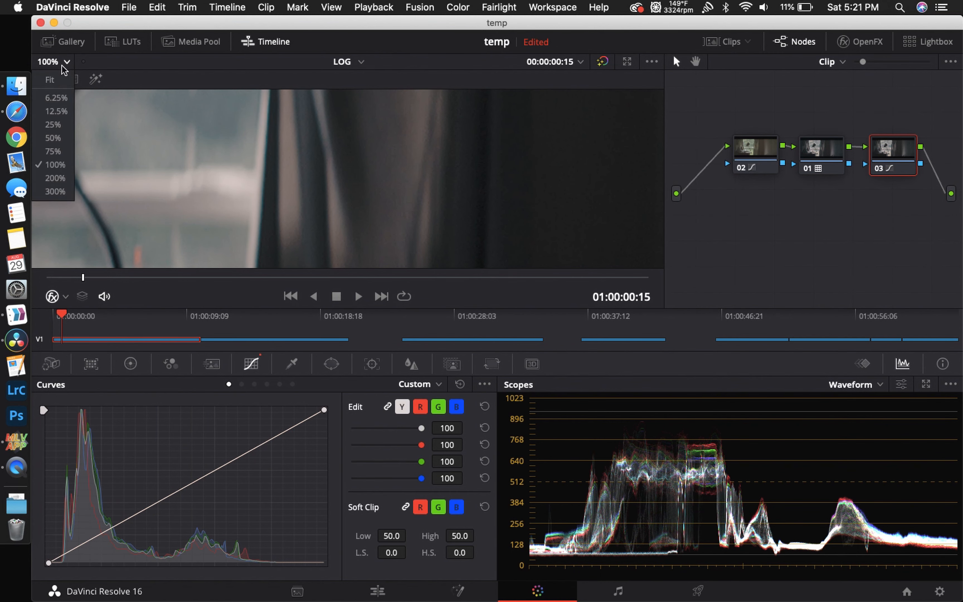
click(60, 83)
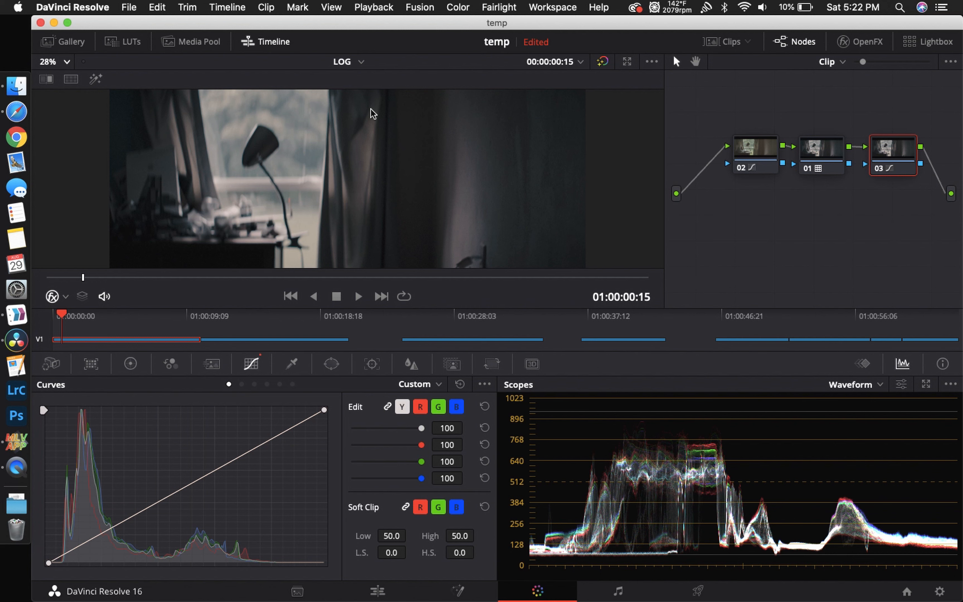
click(207, 315)
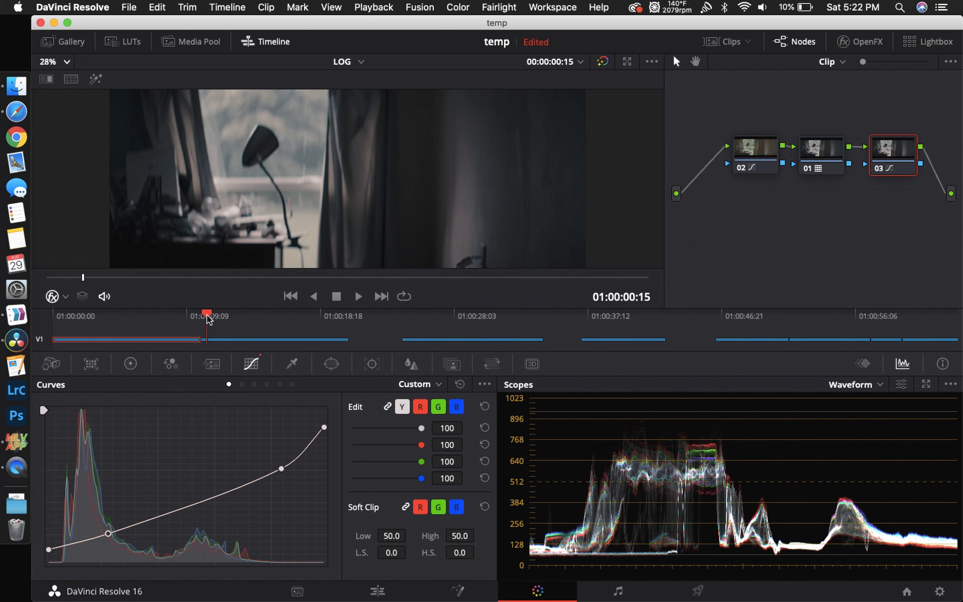
drag(207, 315, 201, 314)
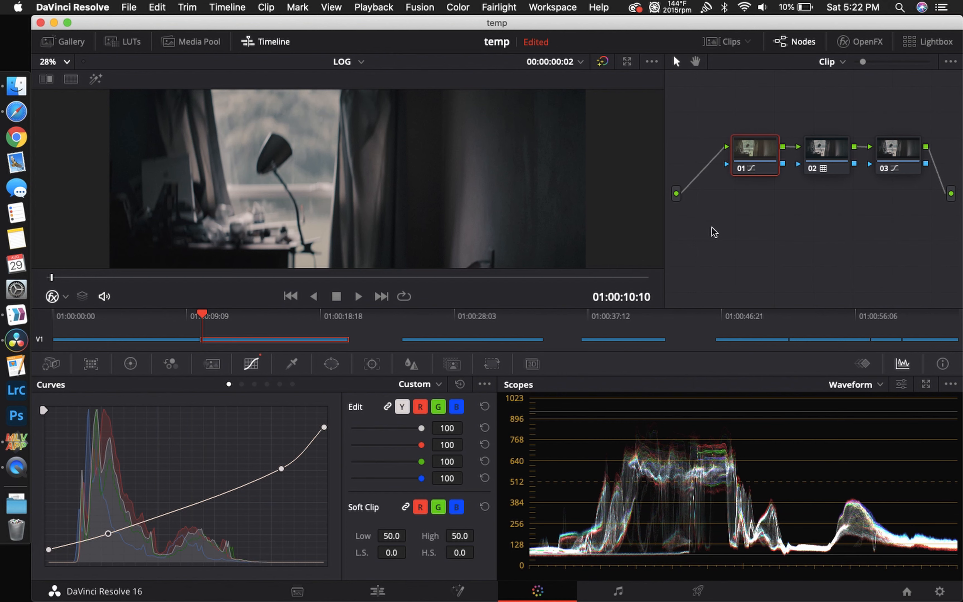
key(shift+d)
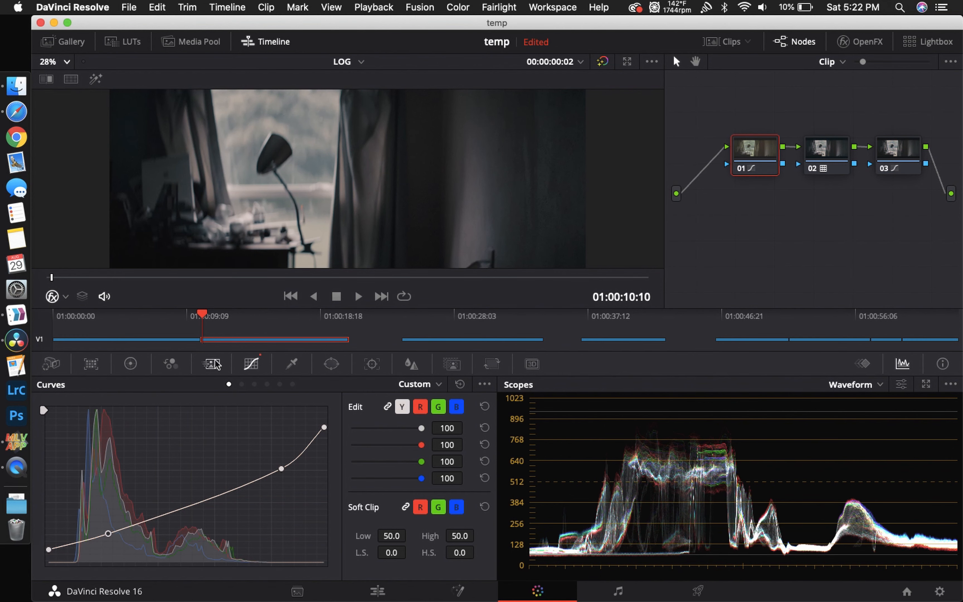
click(149, 320)
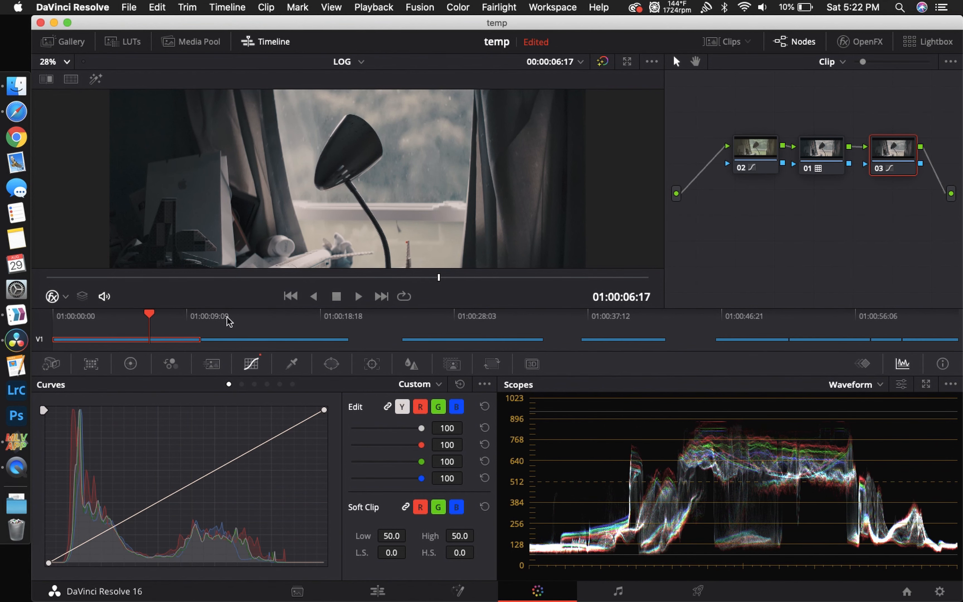
click(254, 318)
Disable node 01 on the curtained-window clip at 01:00:48:22
click(753, 320)
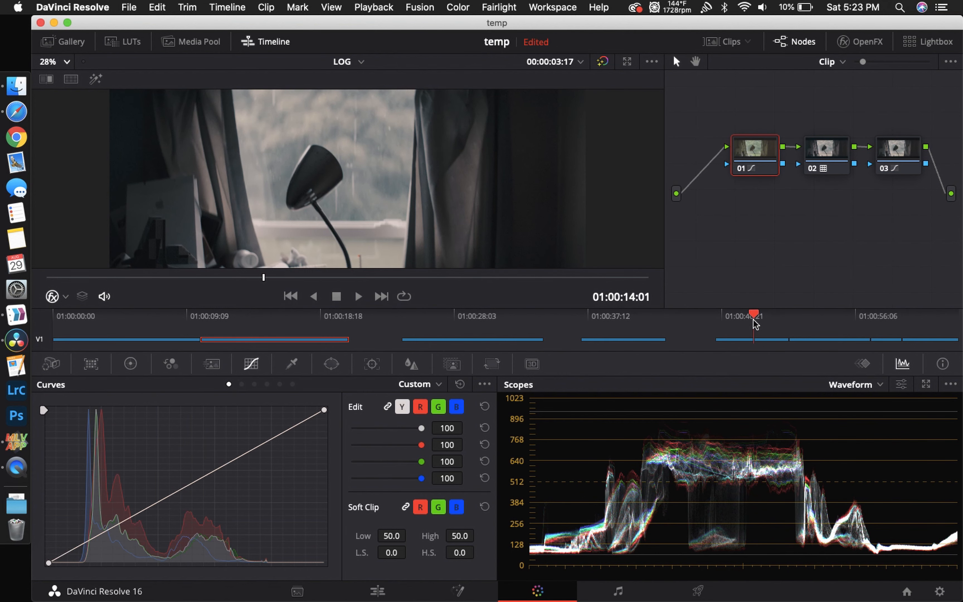
key(super+d)
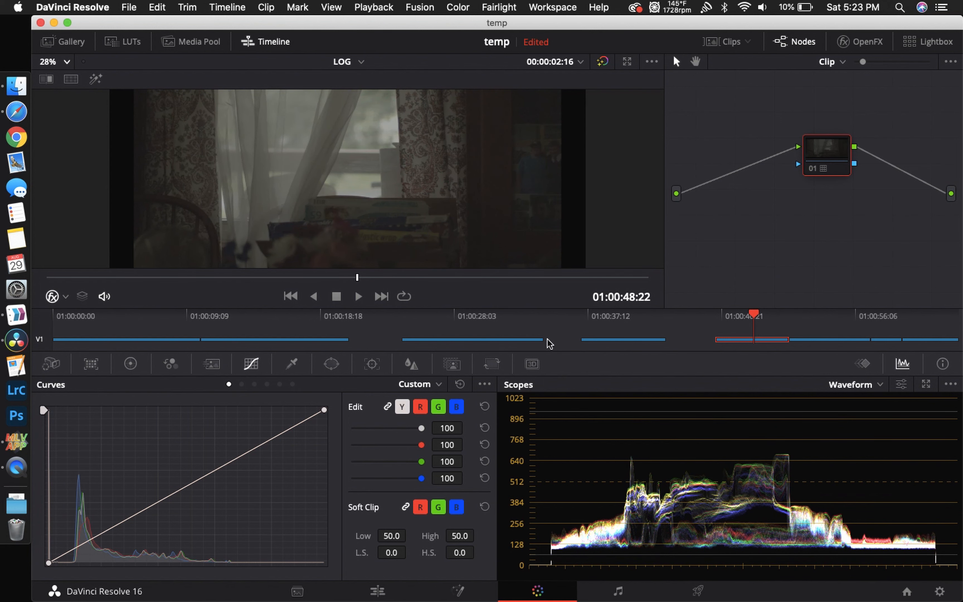
Switch to MLV App, open the clip M29-1651.MLV and apply the Alexa Log-C profile preset
click(17, 441)
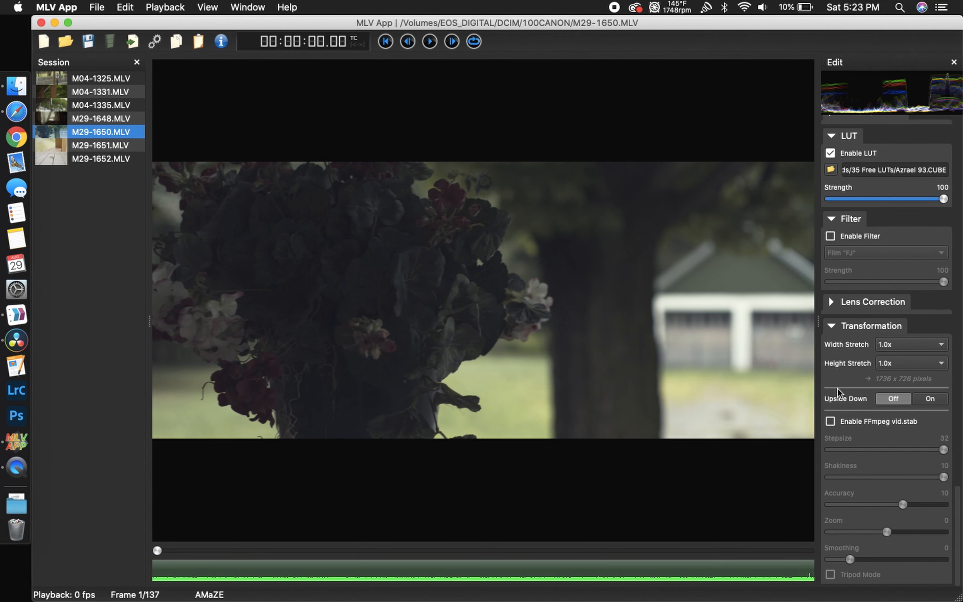
scroll(935, 360, up, 10)
scroll(935, 360, up, 10)
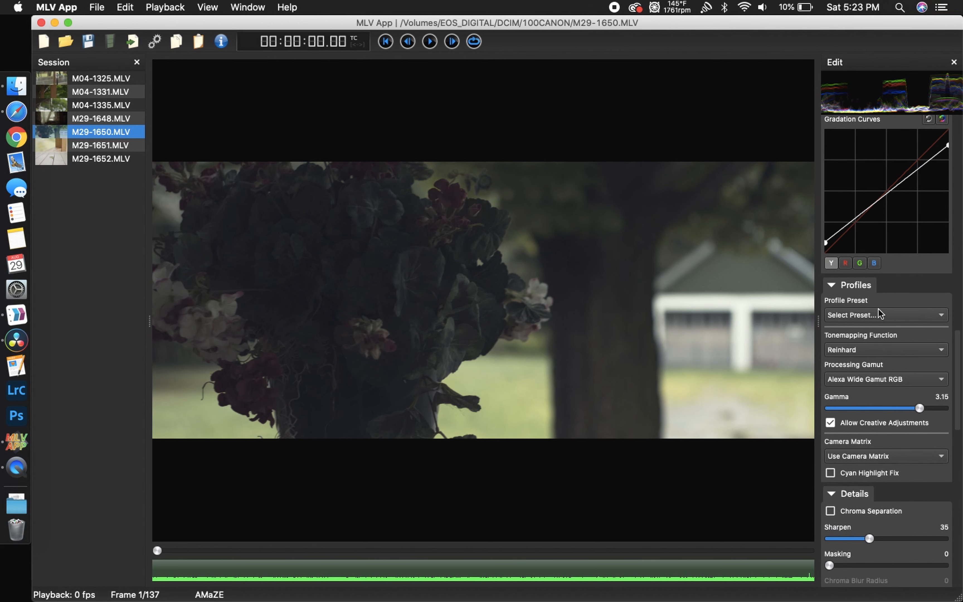
click(106, 145)
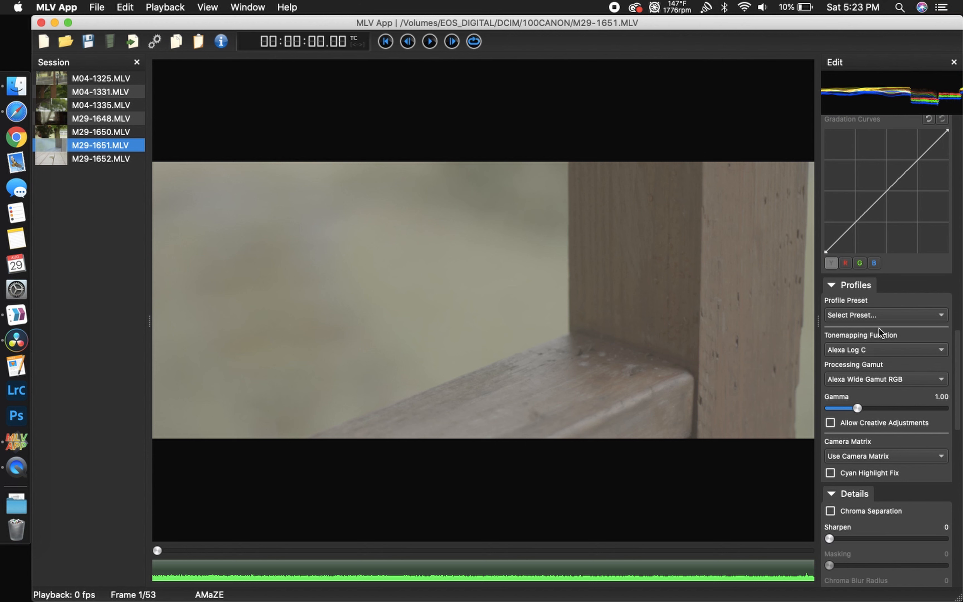
click(882, 315)
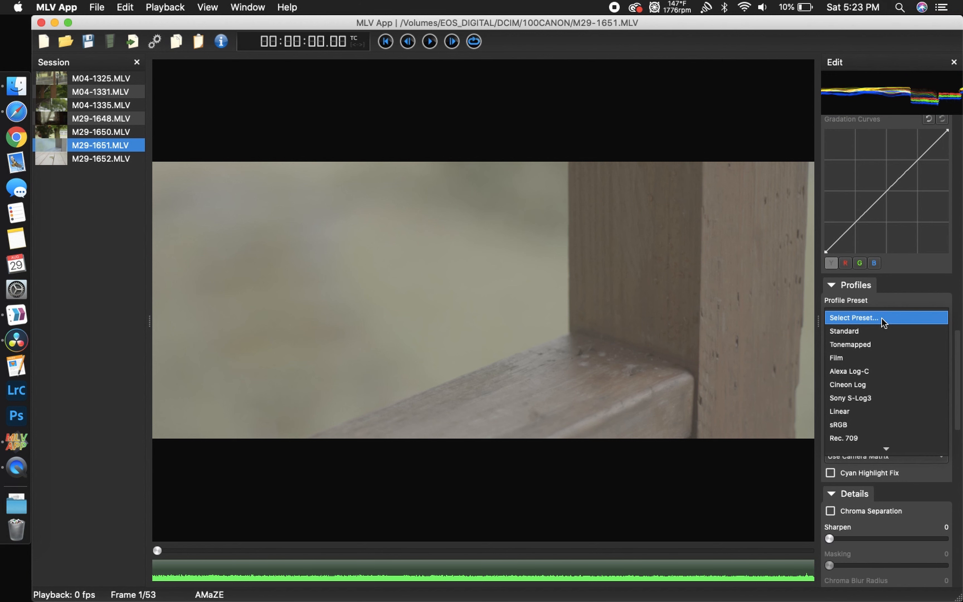
click(859, 371)
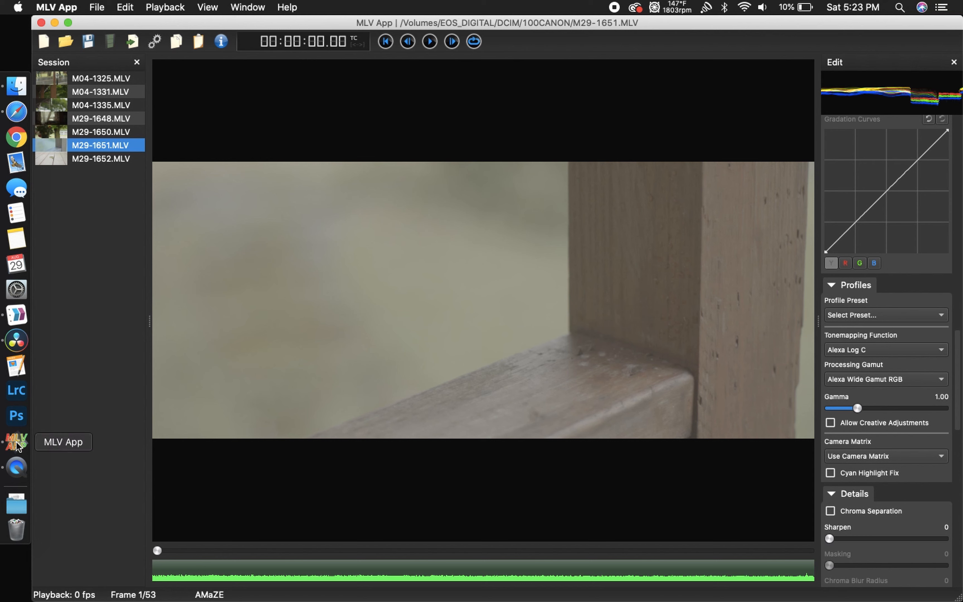
Switch to DaVinci Resolve, disable node 01 on the wooden railing clip at 01:00:58:02 and add a serial node after it
click(16, 340)
click(825, 317)
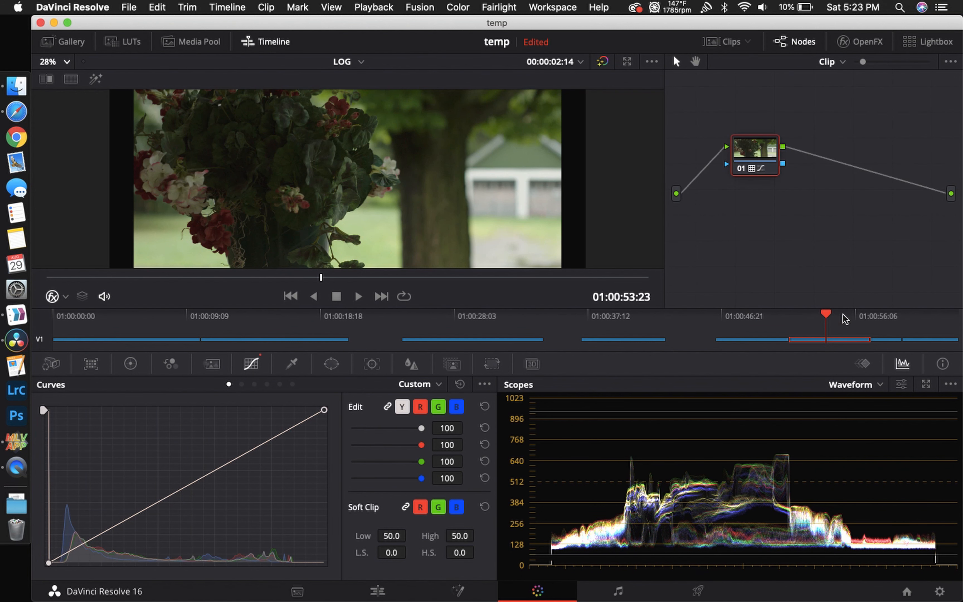
click(885, 315)
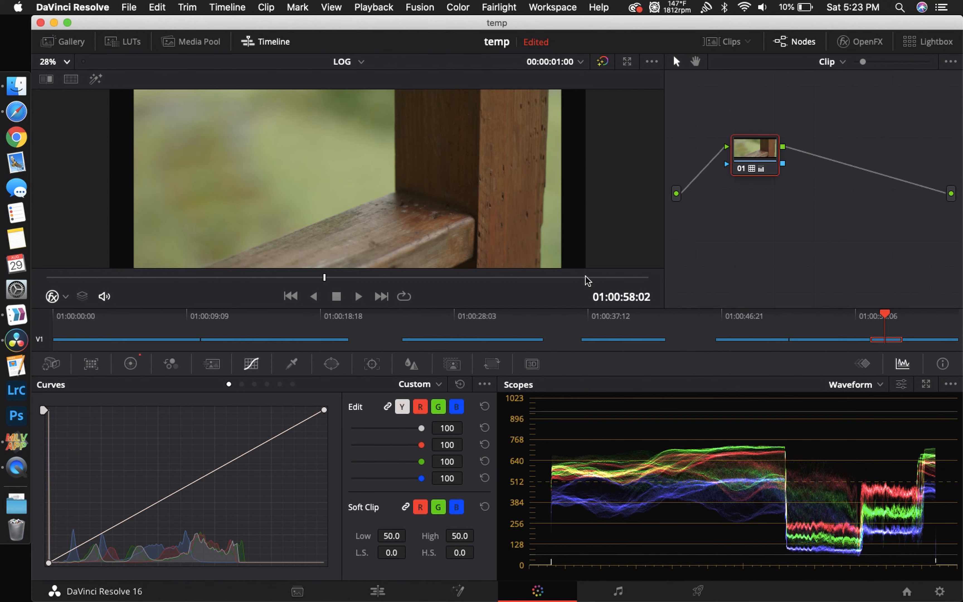
click(758, 169)
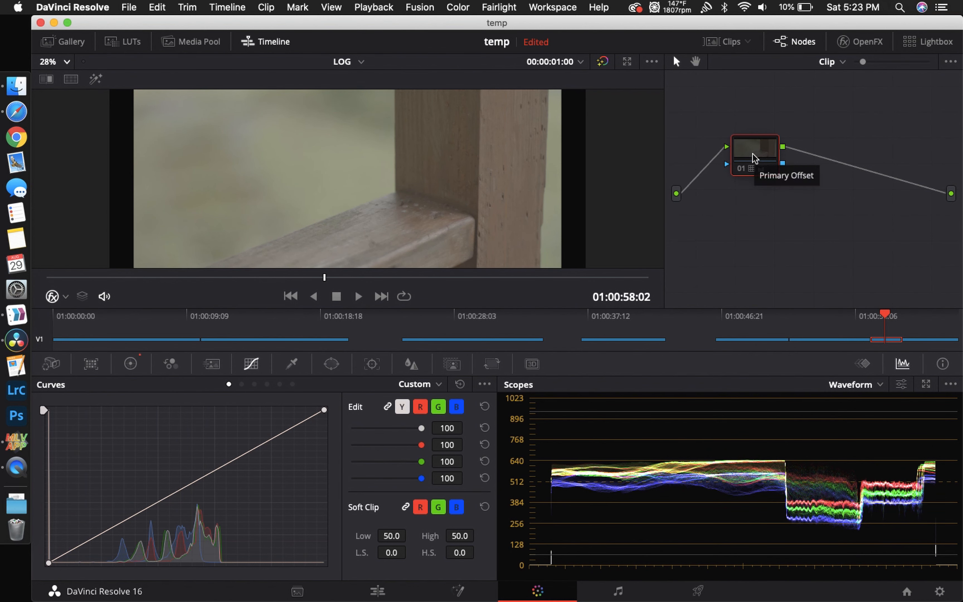
key(alt+s)
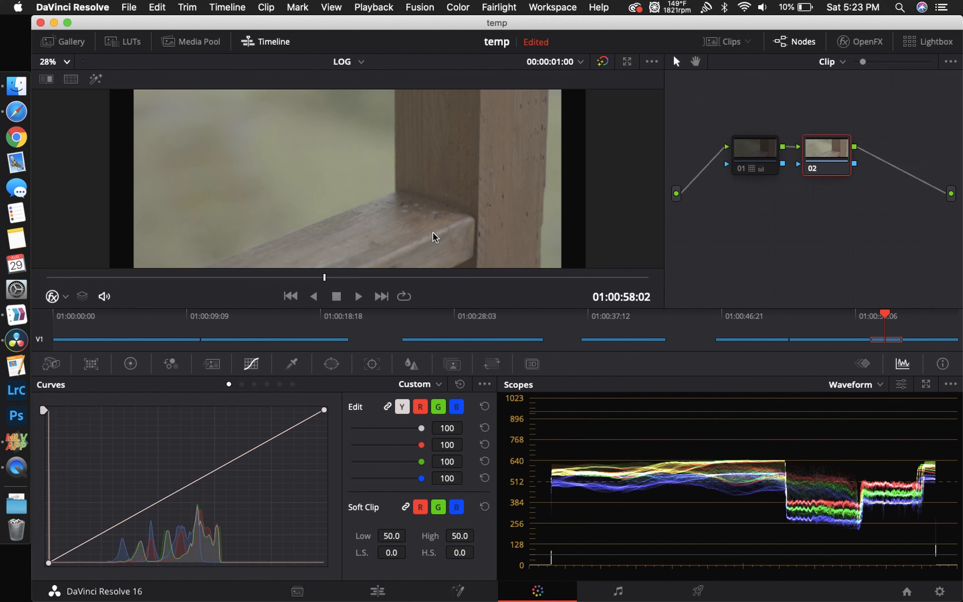
Apply a favorite LUT to node 02 of the wooden railing clip
right_click(829, 156)
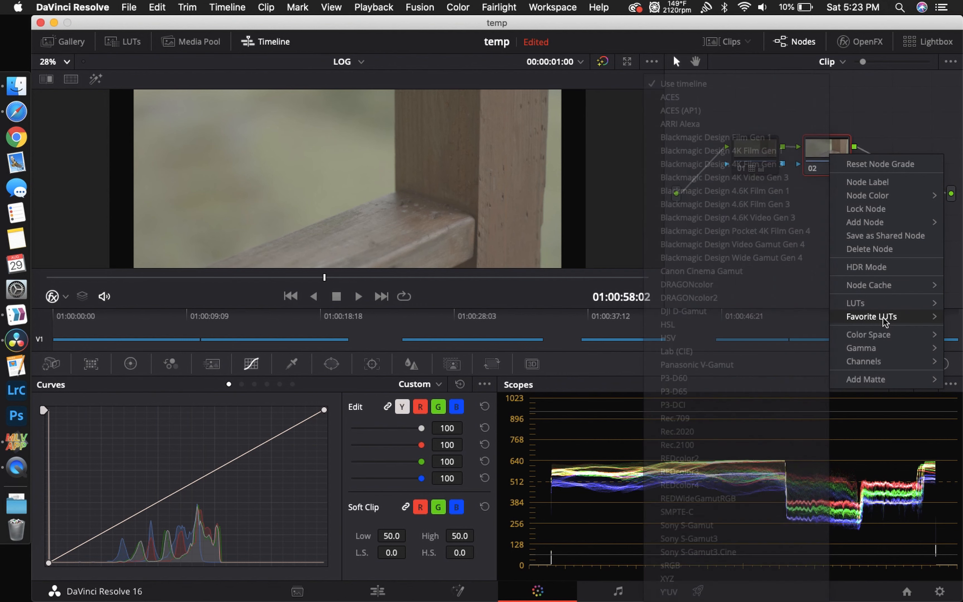
mouse_move(884, 318)
click(776, 333)
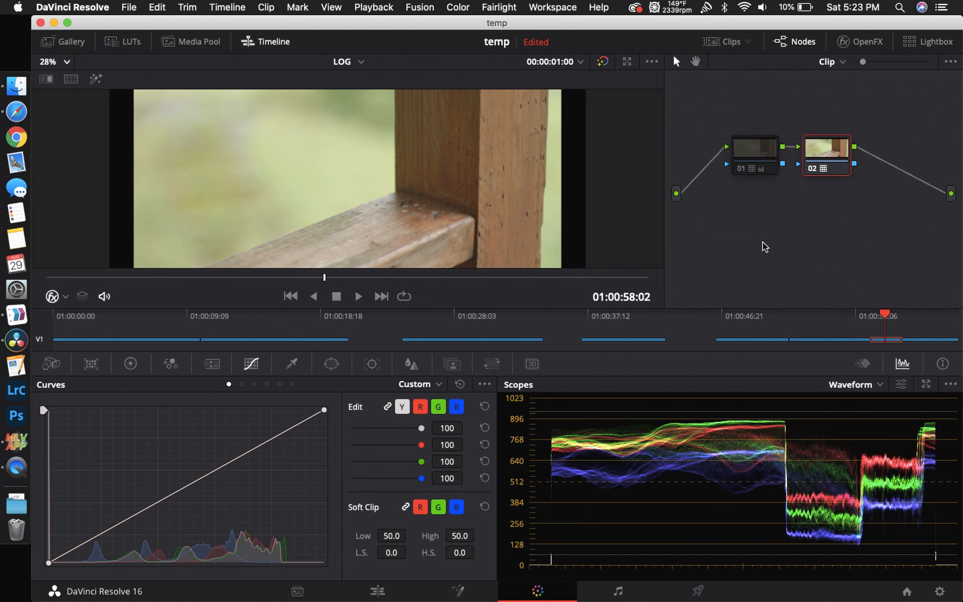
Switch to MLV App and try the sRGB profile preset on M29-1651.MLV before applying the Rec. 709 preset
click(16, 441)
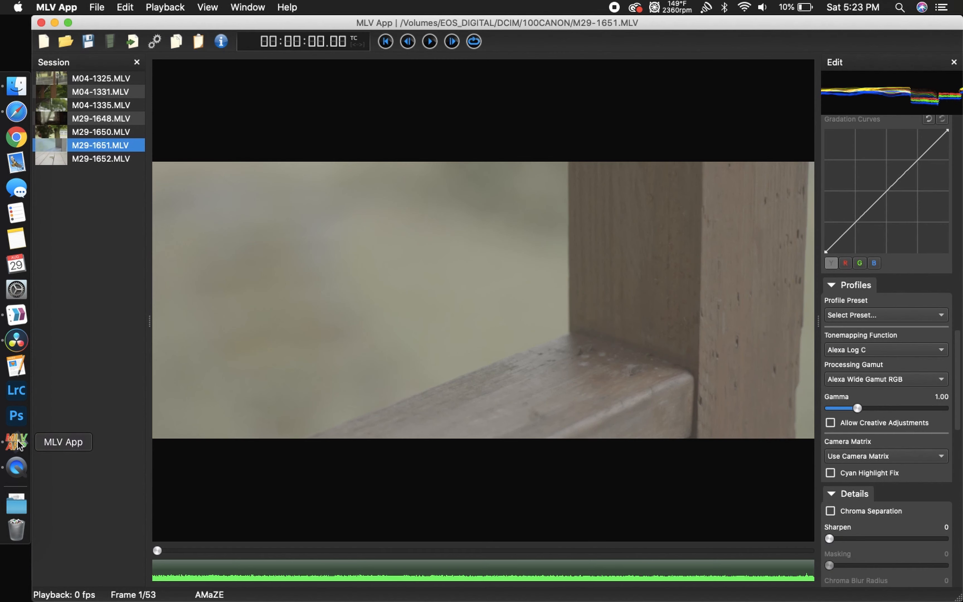
click(872, 315)
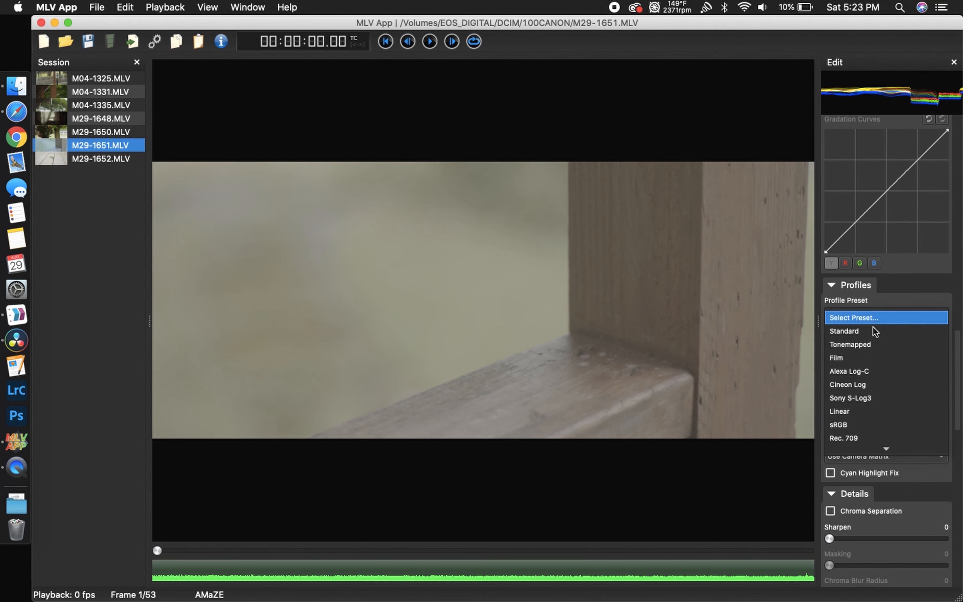
click(861, 424)
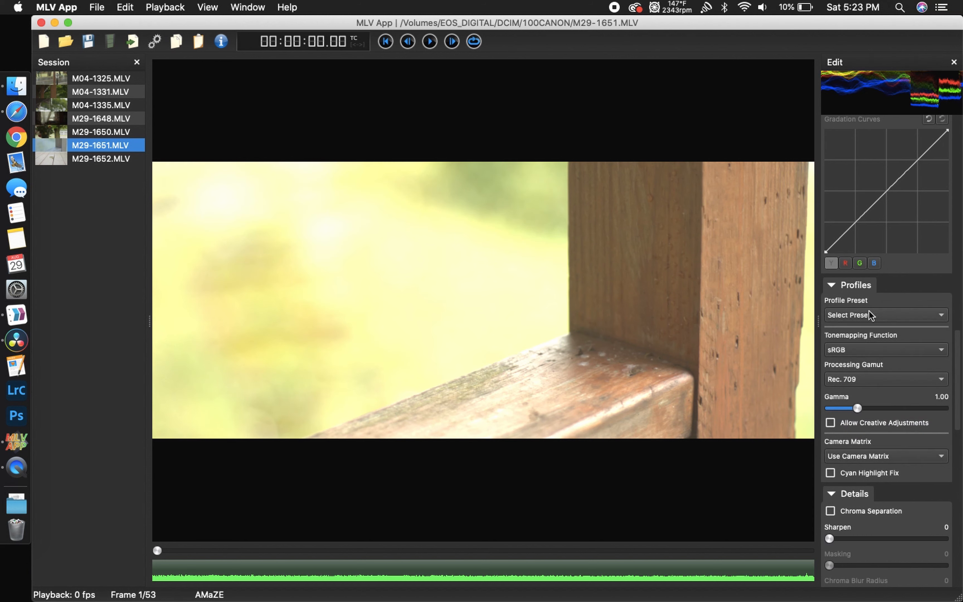
click(869, 312)
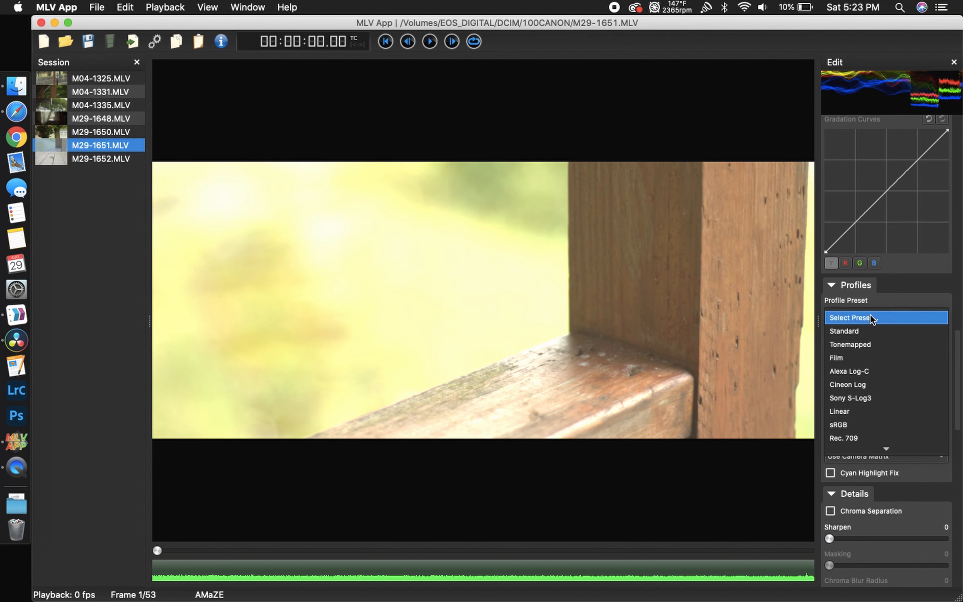
click(856, 434)
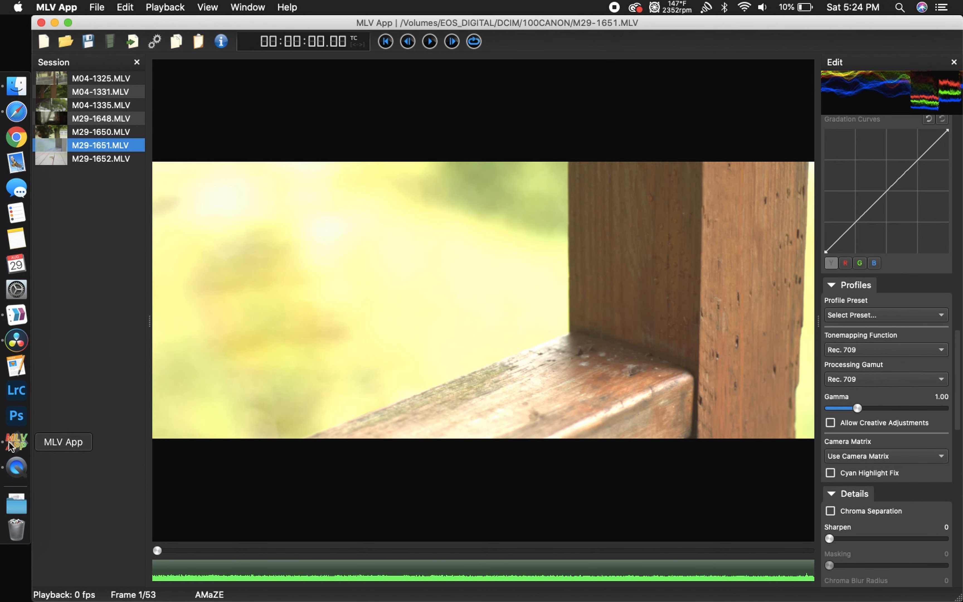
Lower the exposure of M29-1651.MLV to -1.47 and compare it with the graded railing clip in DaVinci Resolve
click(12, 349)
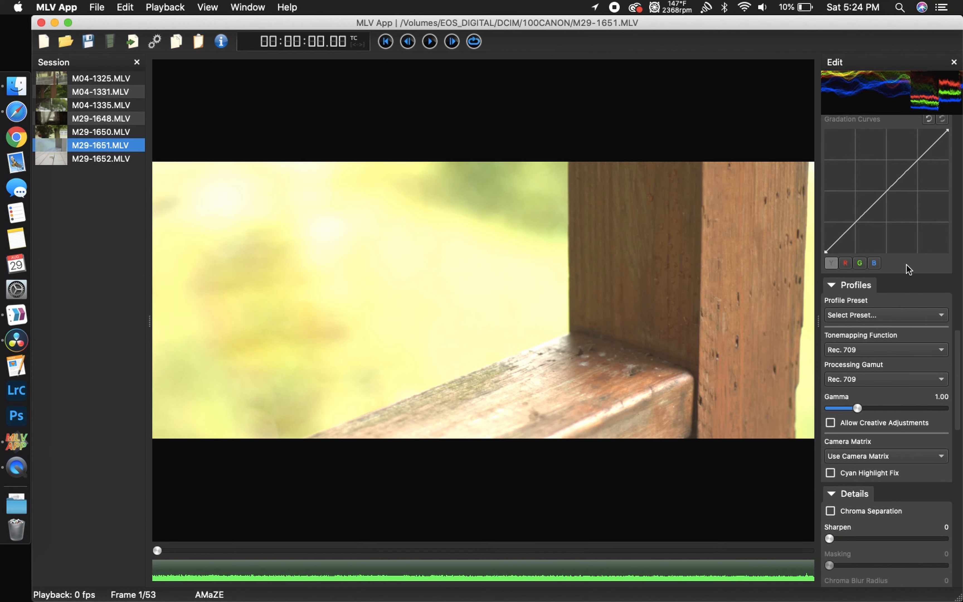
scroll(957, 269, up, 2)
scroll(863, 240, up, 12)
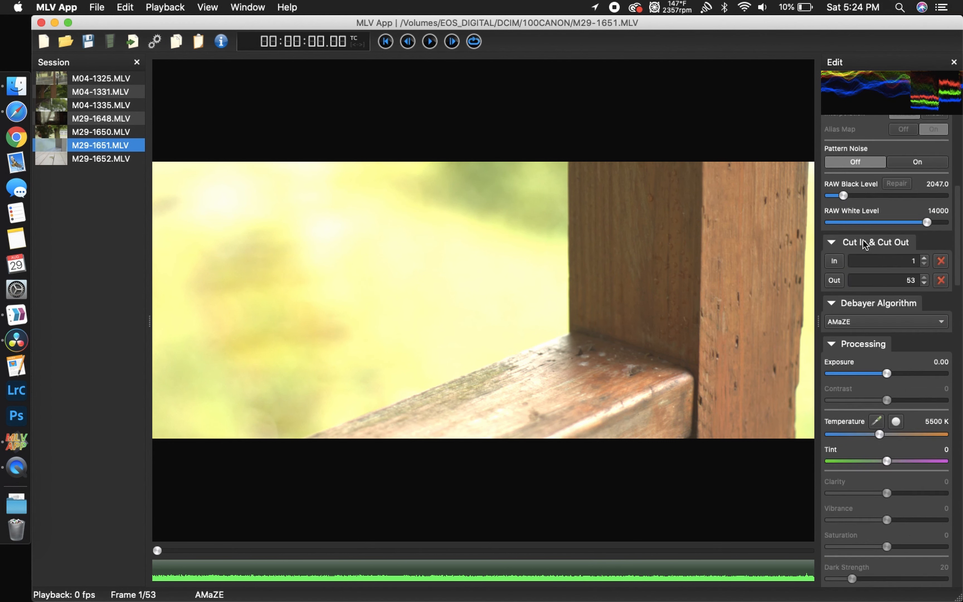
scroll(892, 375, down, 5)
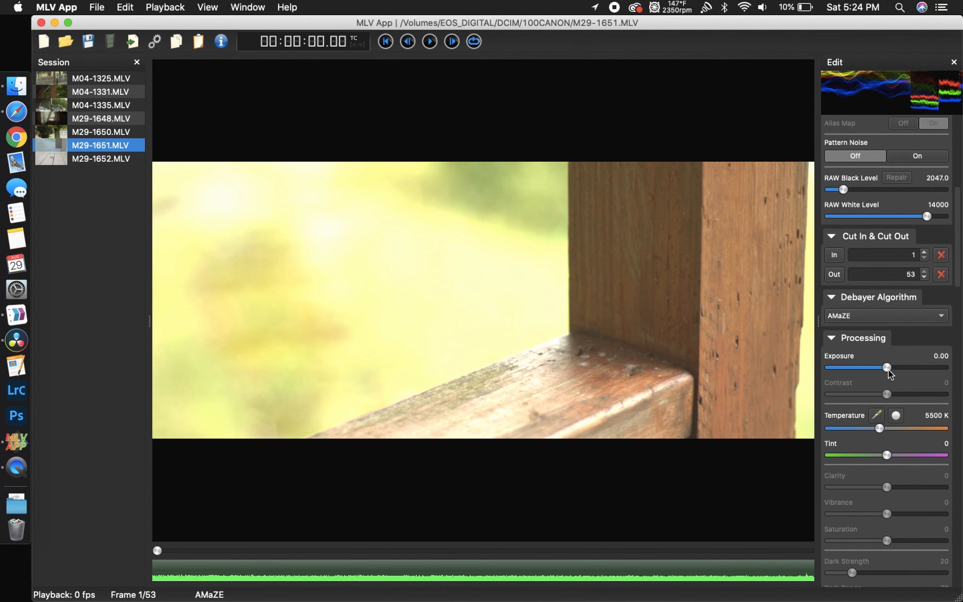
drag(888, 368, 865, 370)
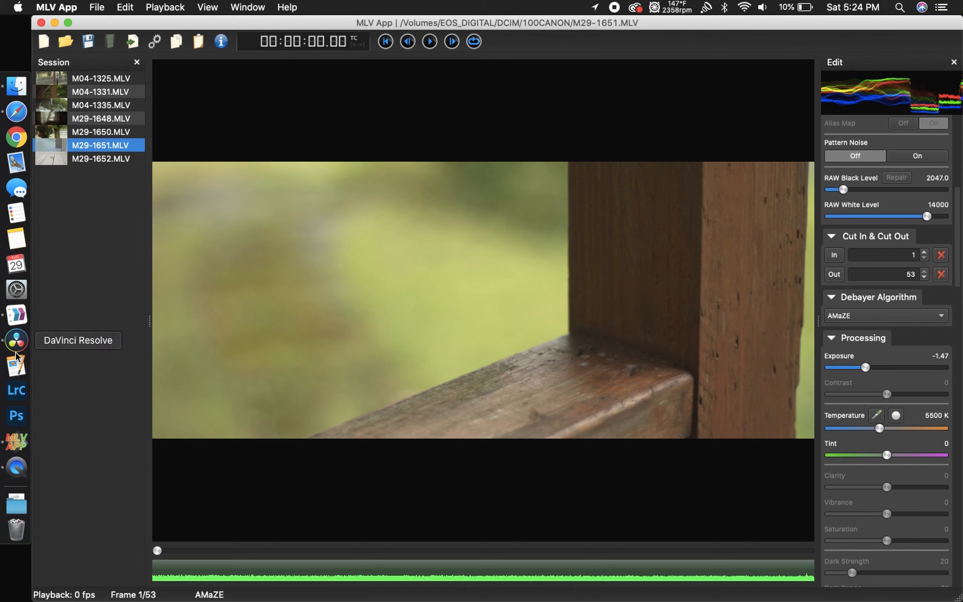
click(16, 340)
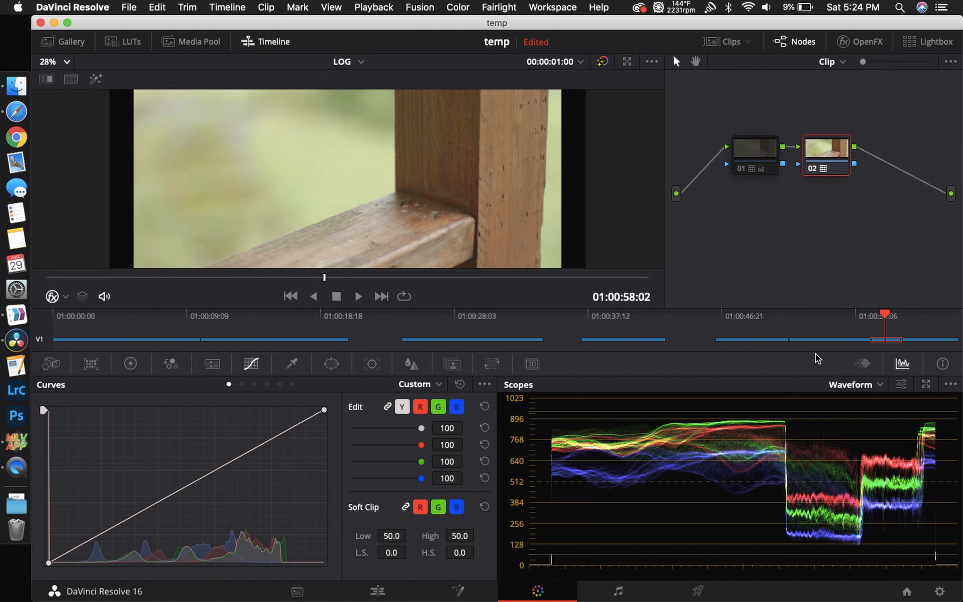
click(21, 447)
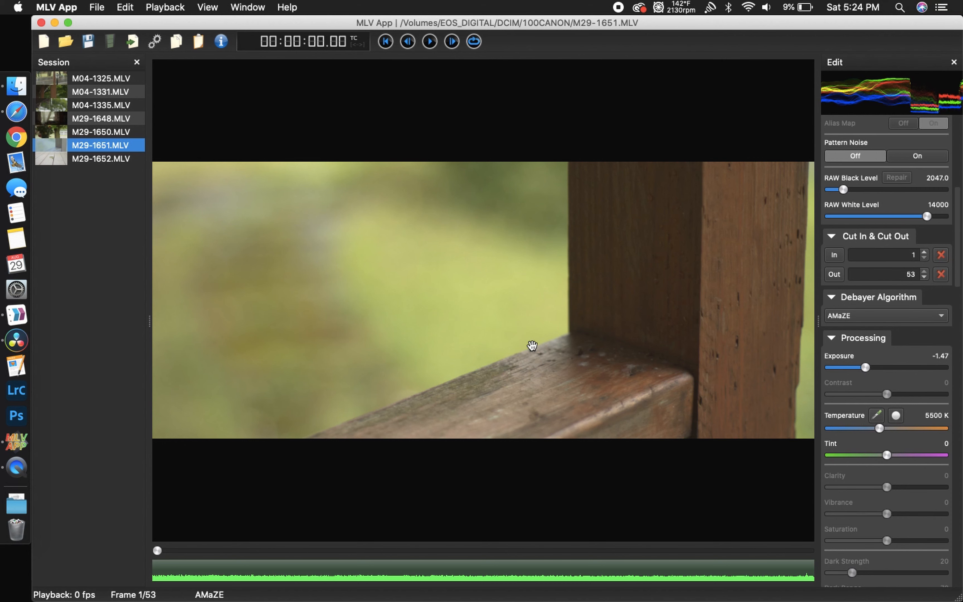
Switch to Finder and check the size information of the folder M24-1946_1_2020-06-24_0001_C0000
click(17, 86)
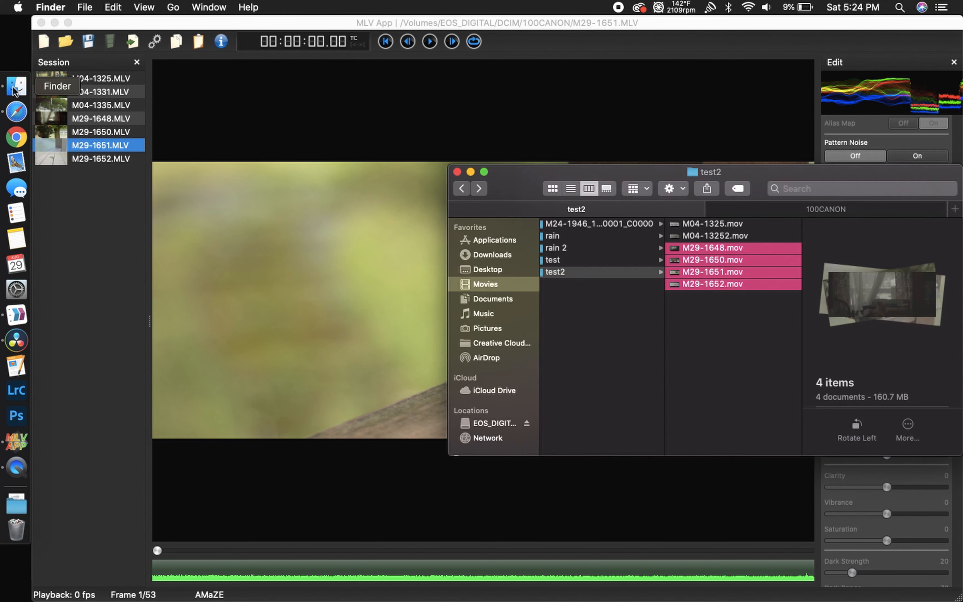
click(634, 225)
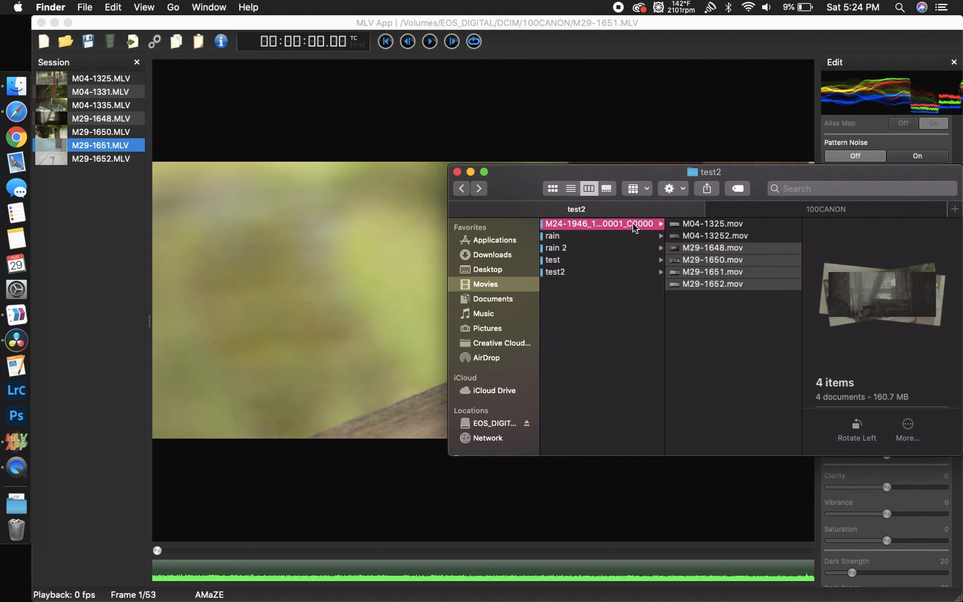
right_click(644, 222)
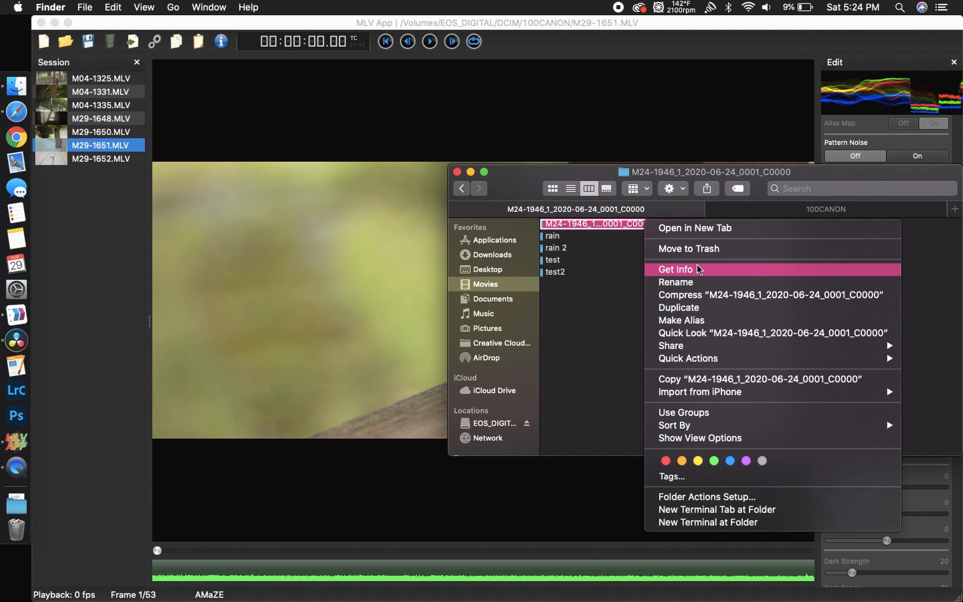
click(694, 271)
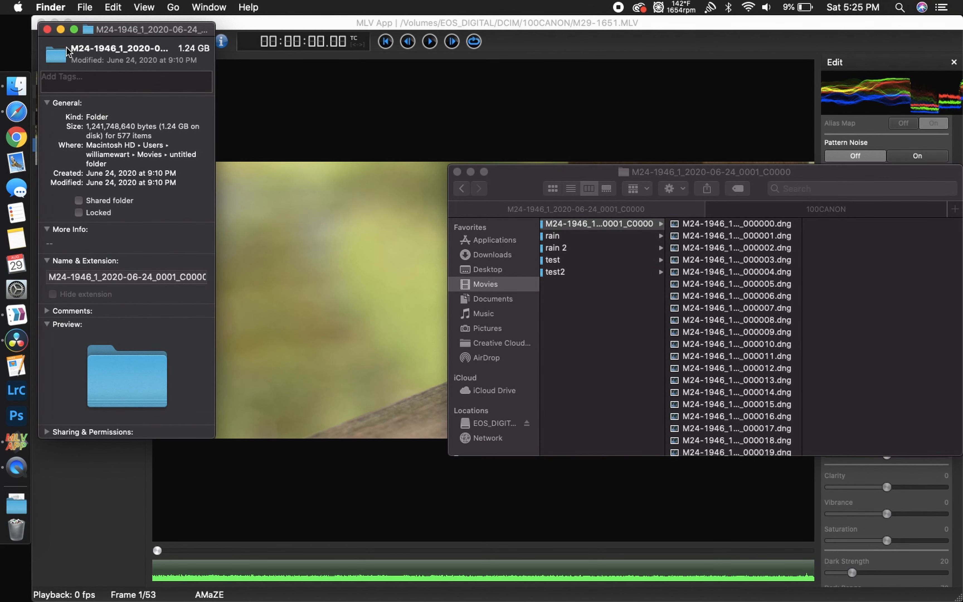
click(47, 29)
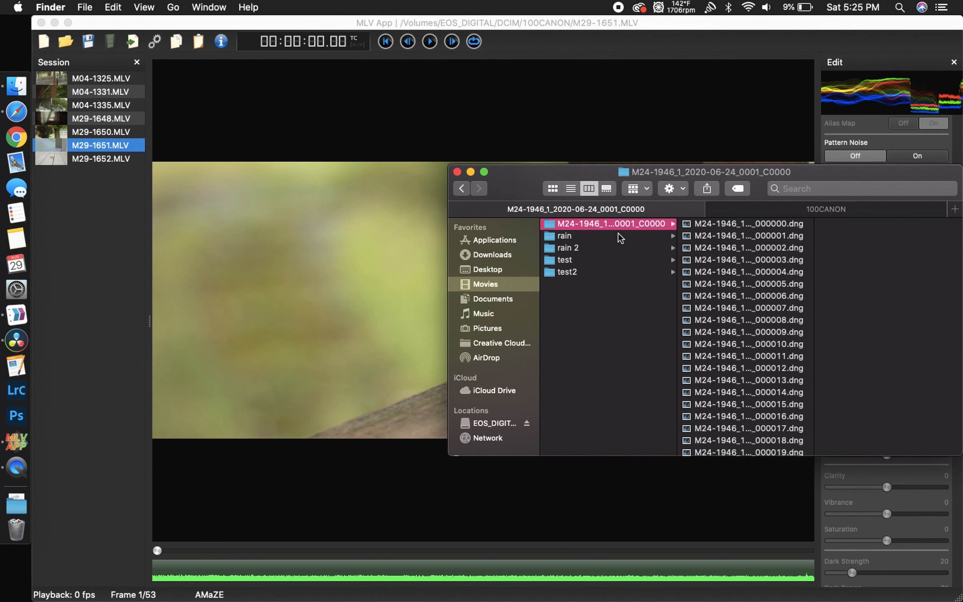
Check the file details of M04-1325.mov, M04-1334.mov and M04-13282.mov in the rain folder
click(631, 238)
click(728, 224)
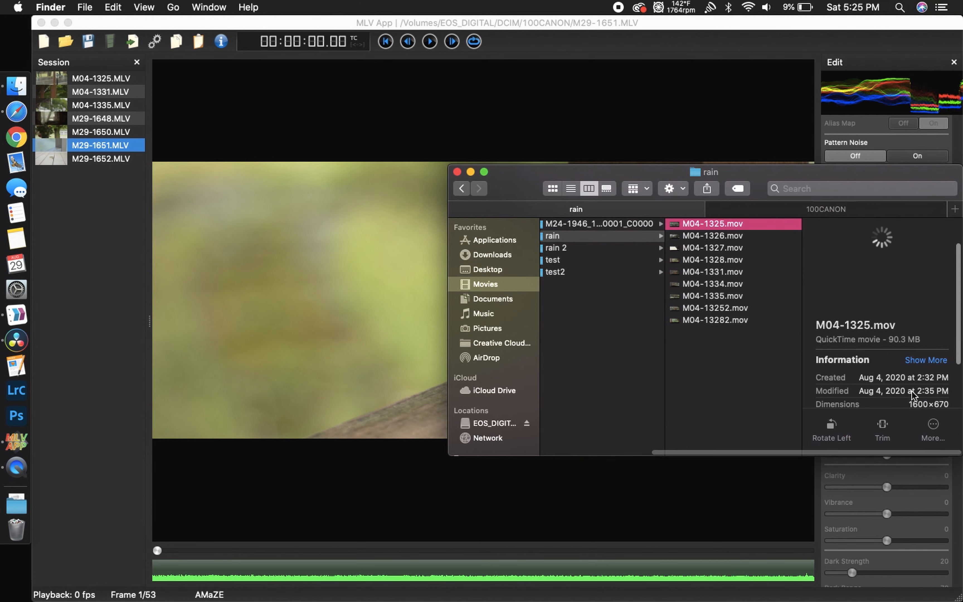
click(733, 287)
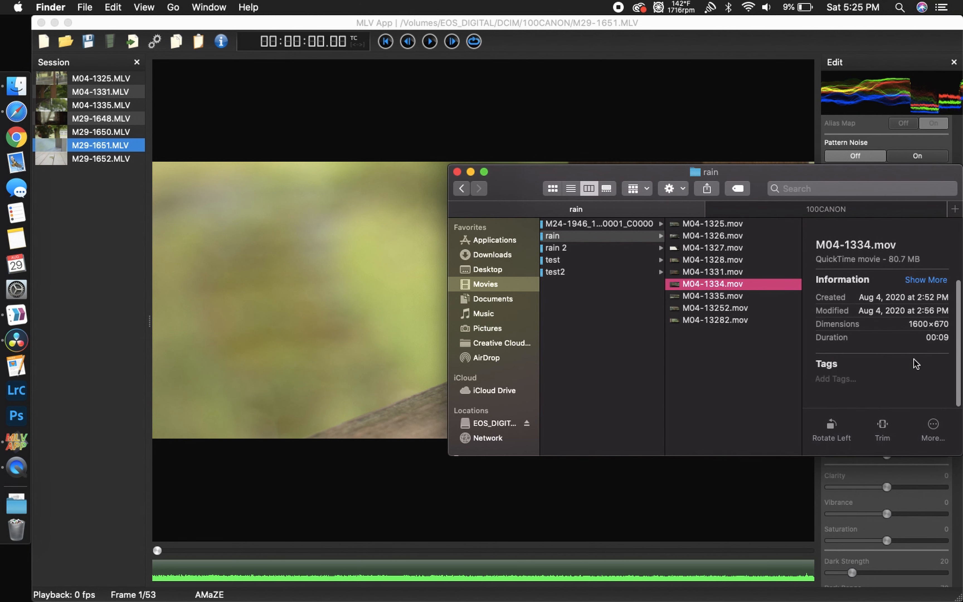
click(713, 321)
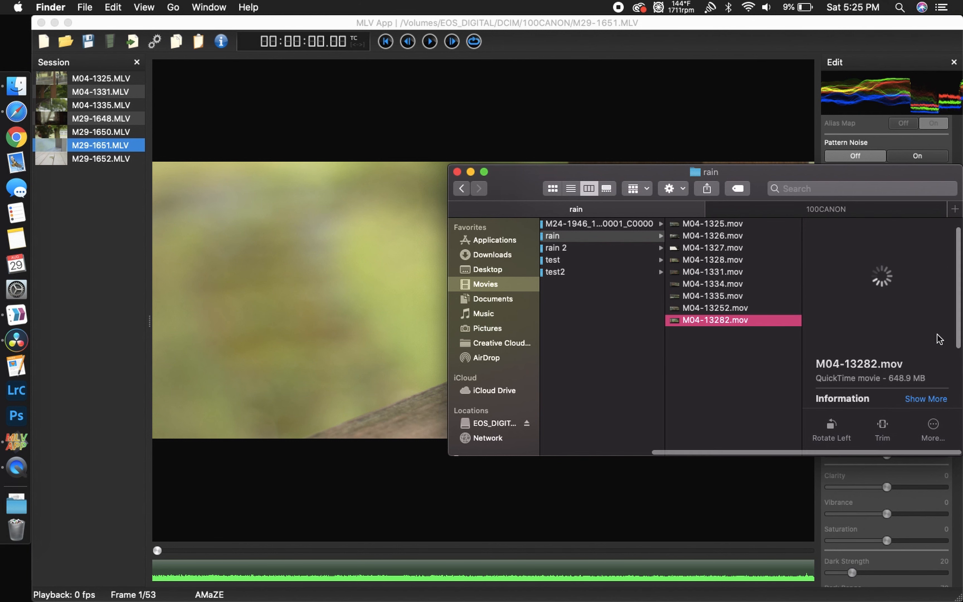
Check the file size, dimensions and duration of M04-1335.mov in the rain 2 folder
click(597, 247)
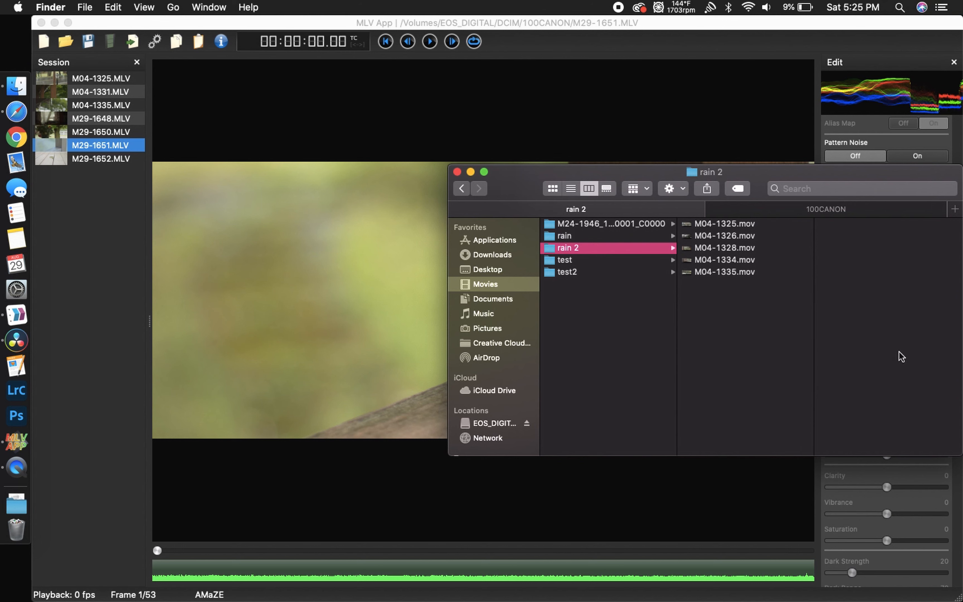
click(754, 283)
click(749, 272)
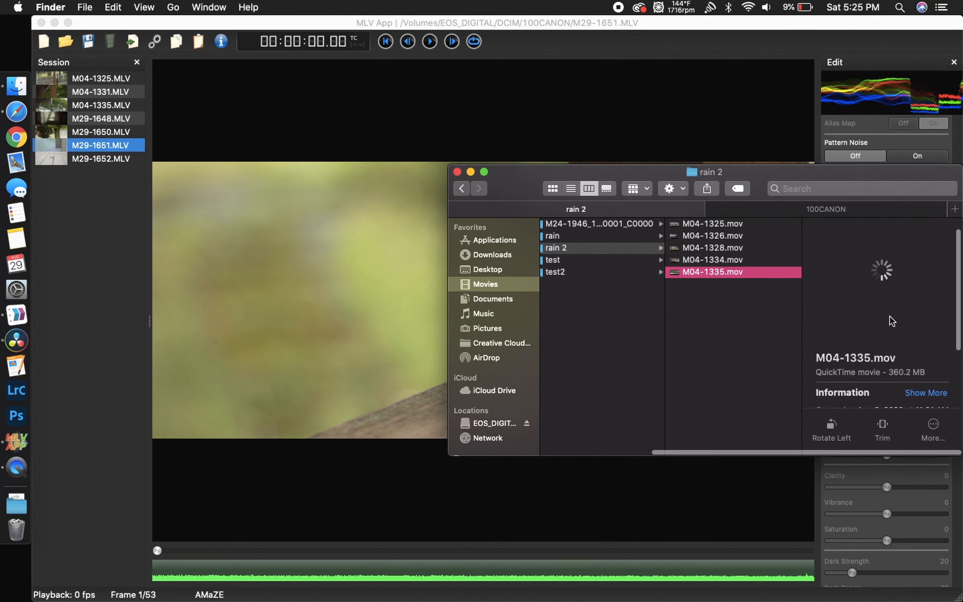
scroll(892, 320, up, 3)
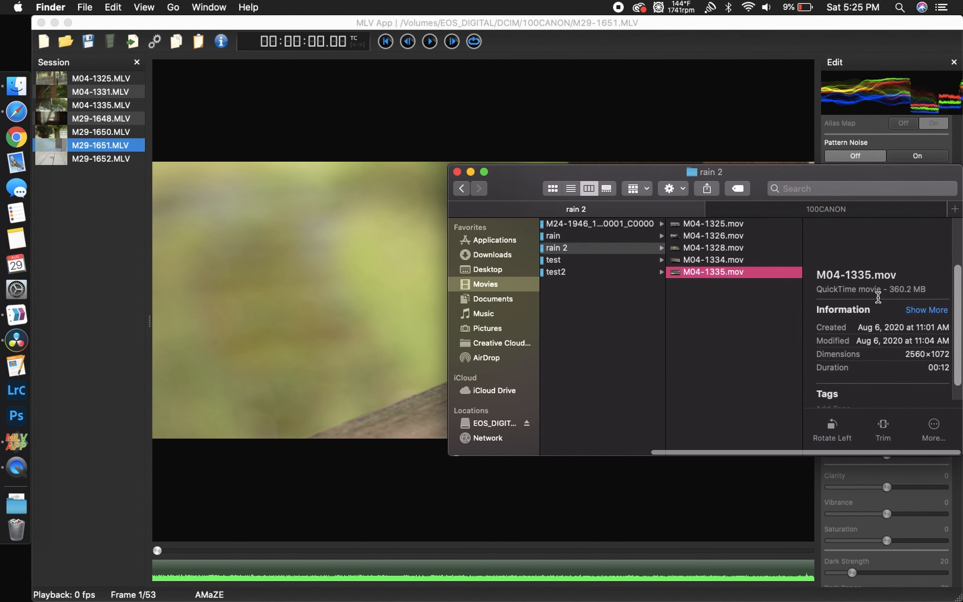
scroll(880, 297, up, 3)
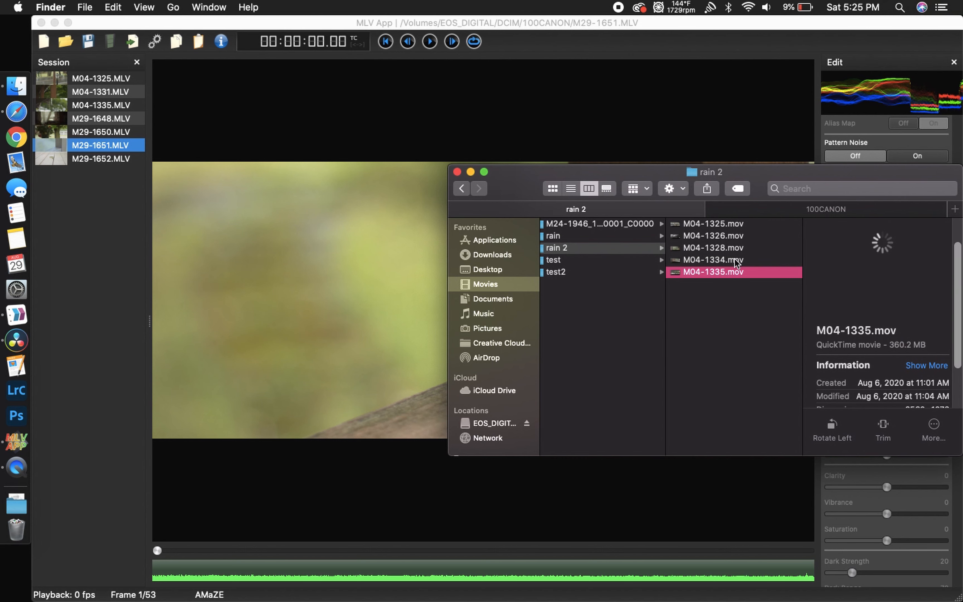
View the MLV files in 100CANON and the DNG sequence in the M24-1946 folder, and return to MLV App
click(816, 211)
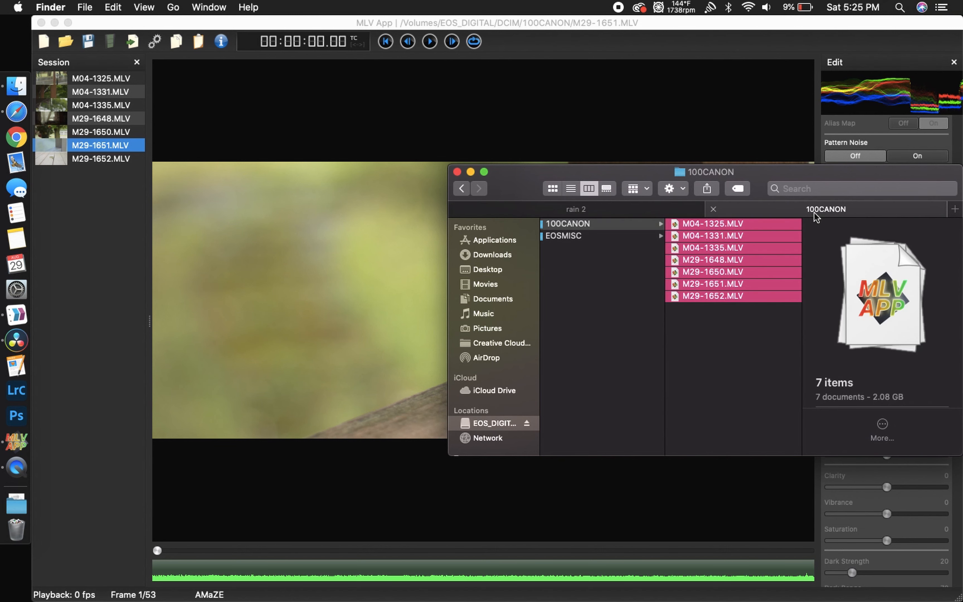
click(581, 209)
click(614, 223)
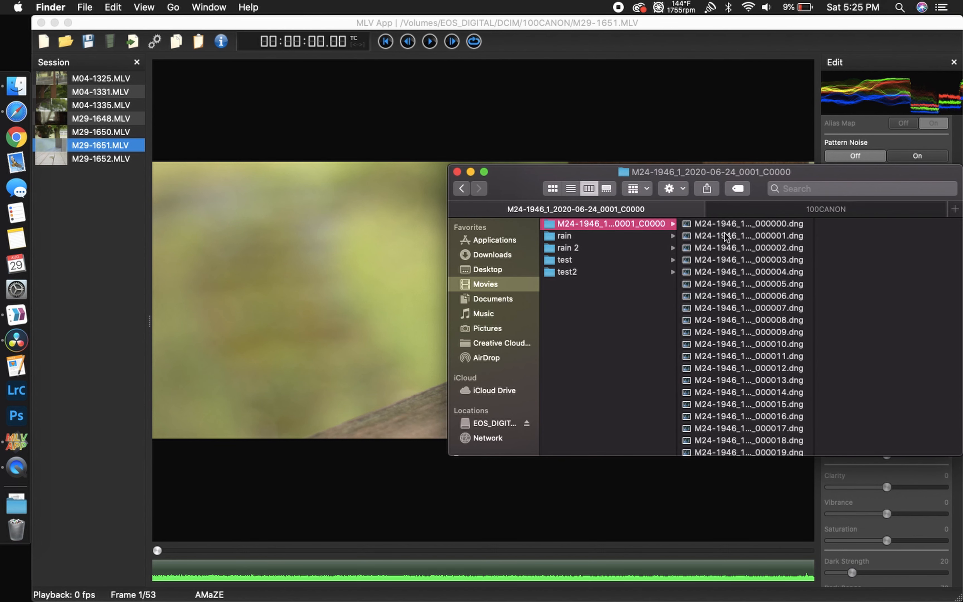
scroll(731, 310, down, 20)
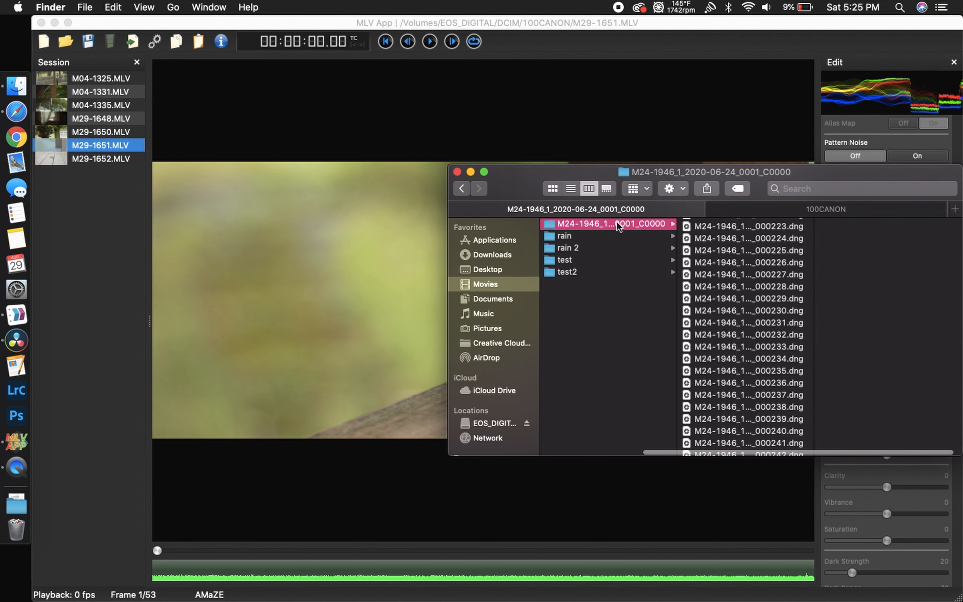
click(348, 222)
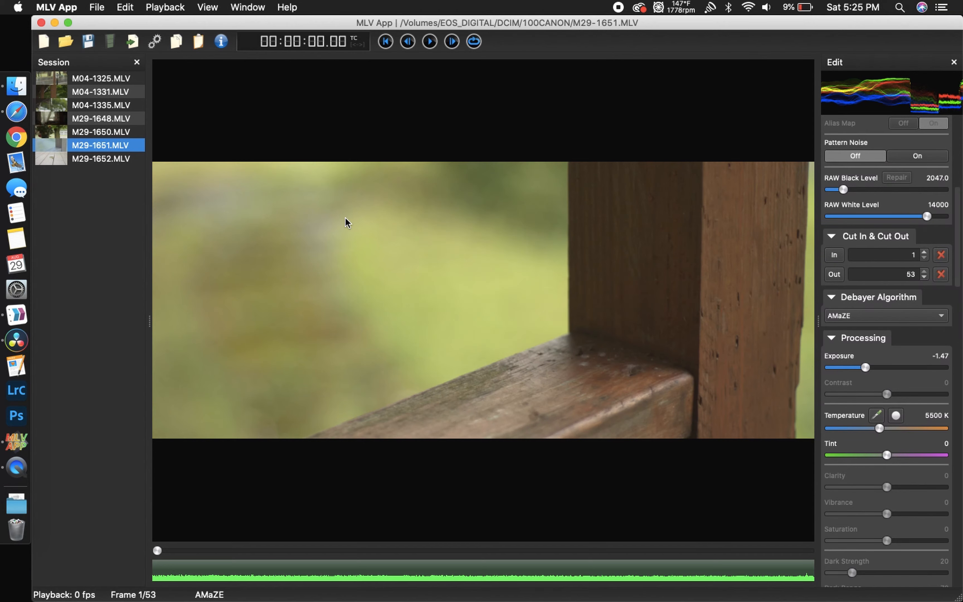
On DaVinci Resolve's Edit page, view the metadata of the M24-1946 DNG clip in the Master bin and of M29-1650.mov in the timeline
click(12, 343)
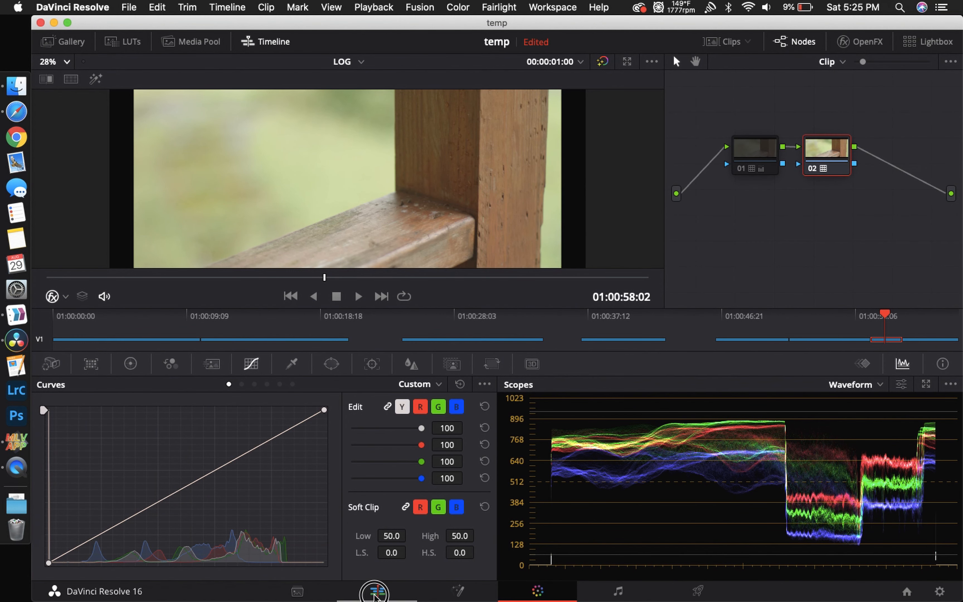
click(377, 591)
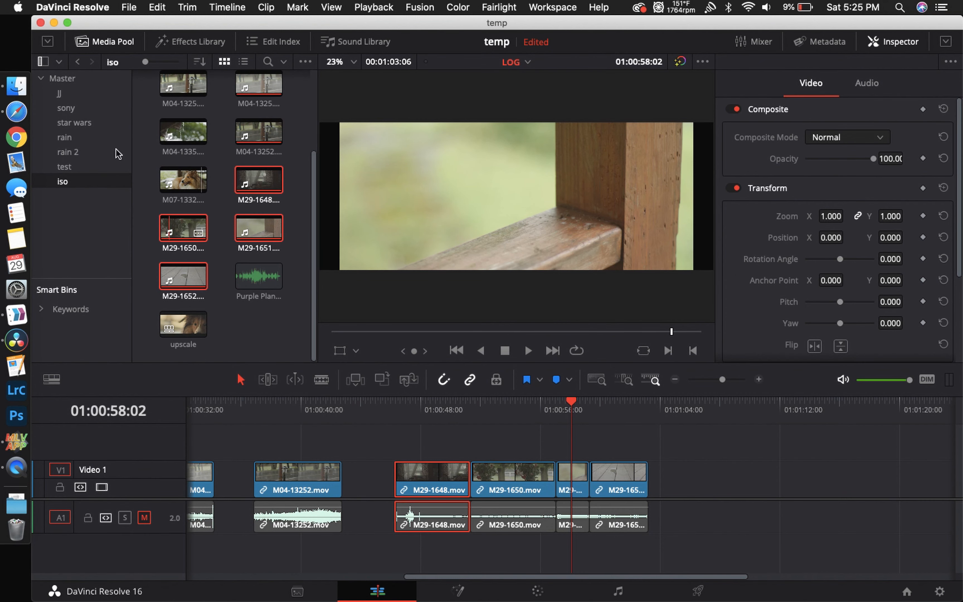
click(76, 78)
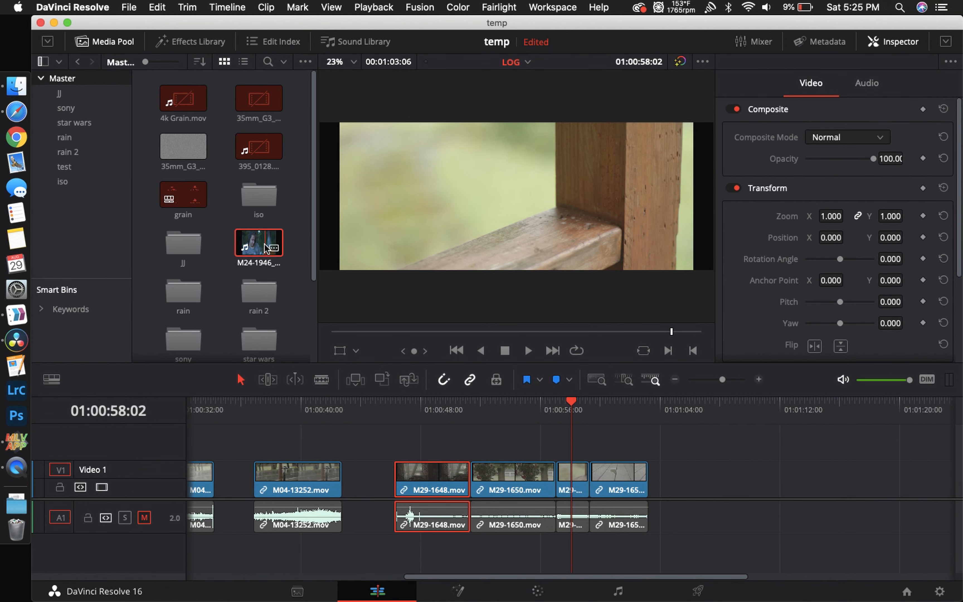
click(821, 42)
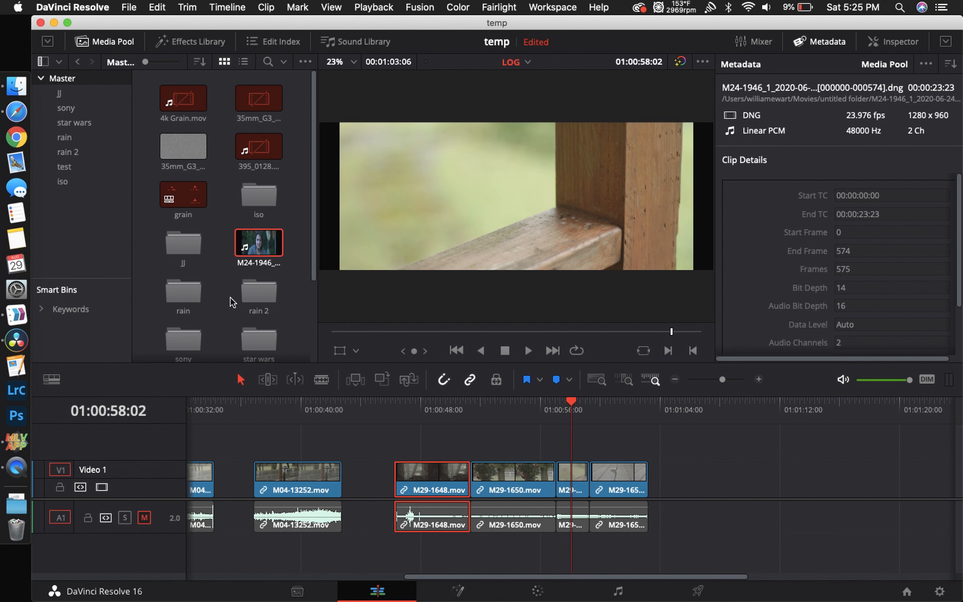
click(514, 479)
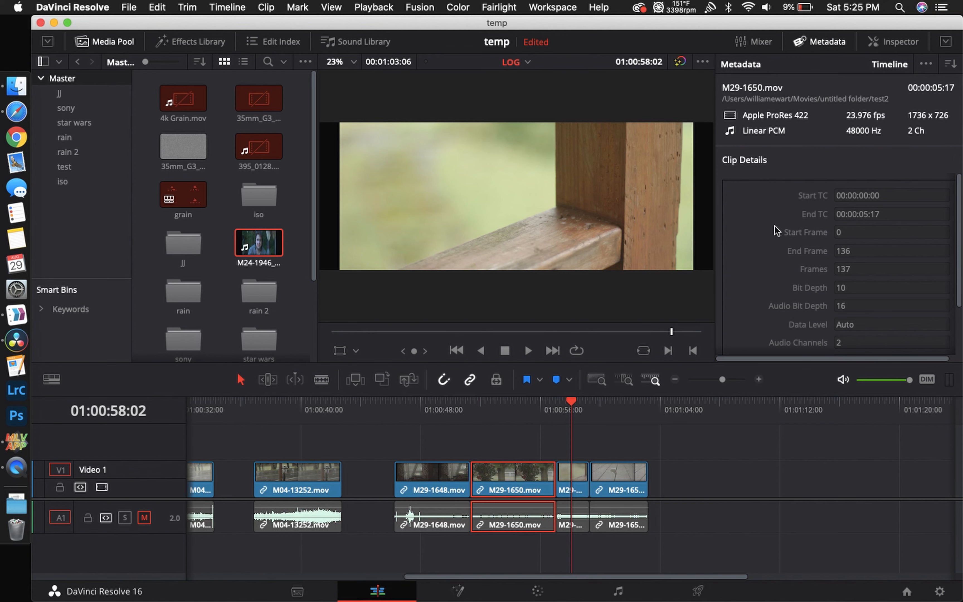
Switch to MLV App and examine the sharpening, denoise and grain settings under Details for M29-1651.MLV
click(16, 442)
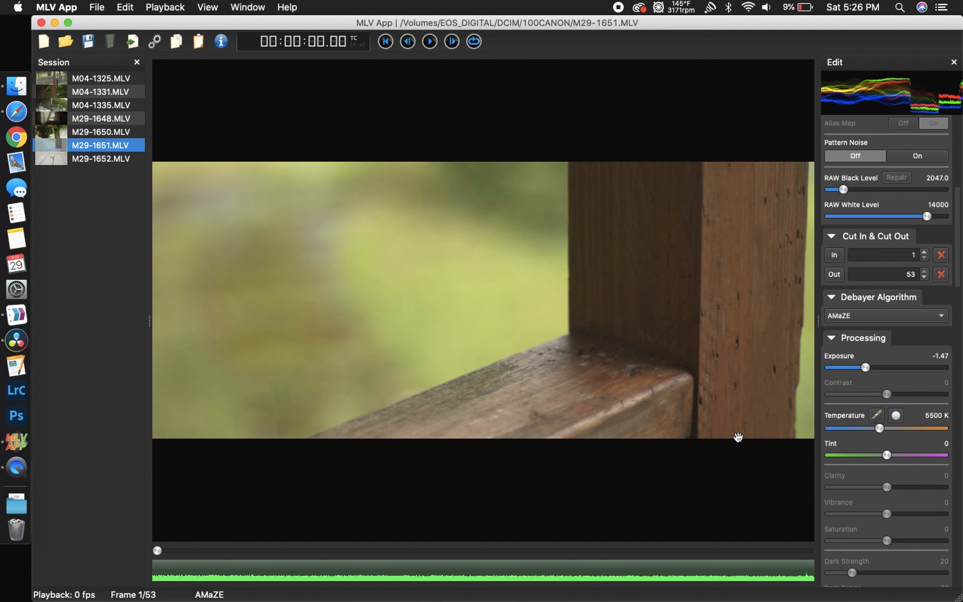
scroll(859, 195, down, 15)
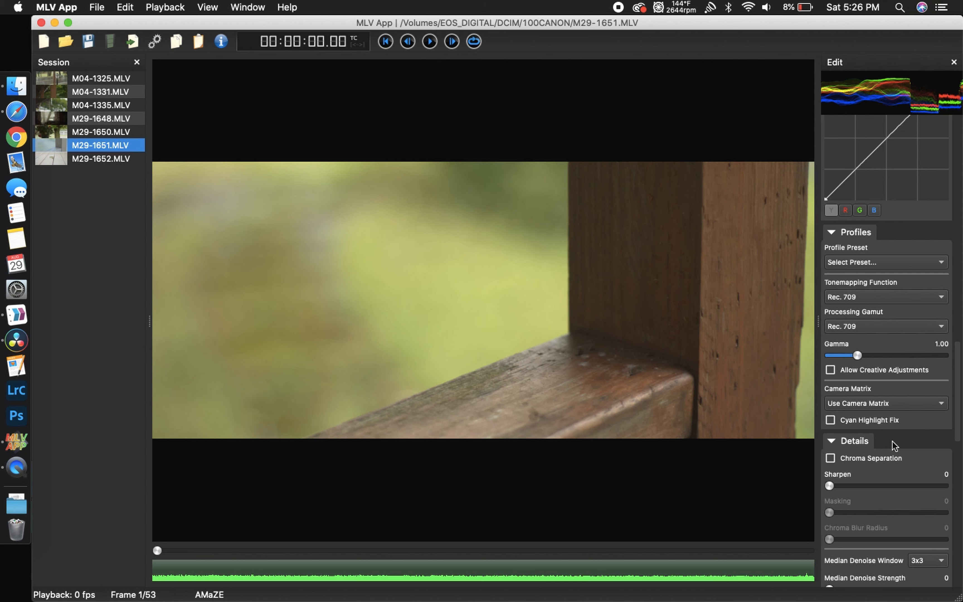
scroll(892, 441, down, 5)
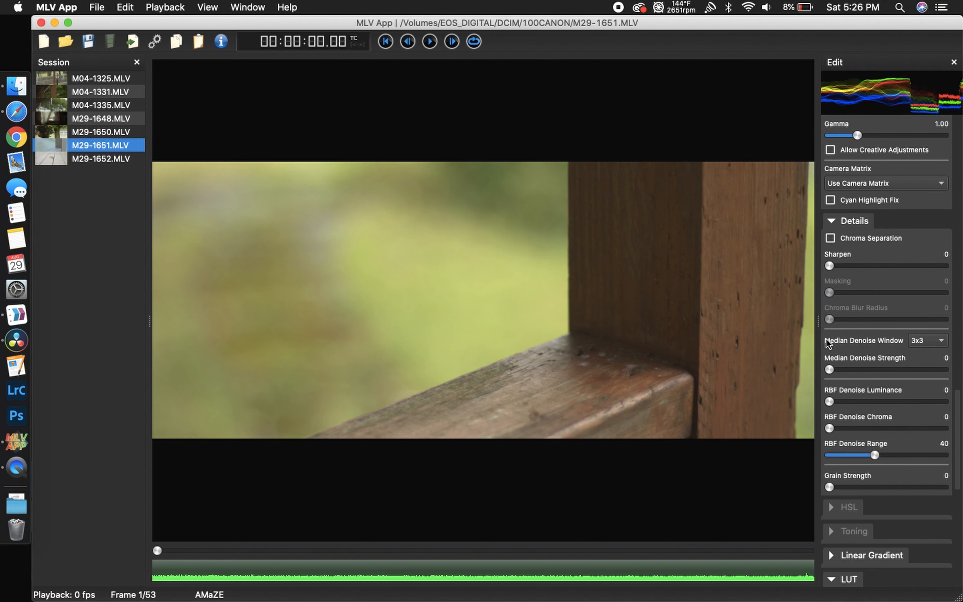